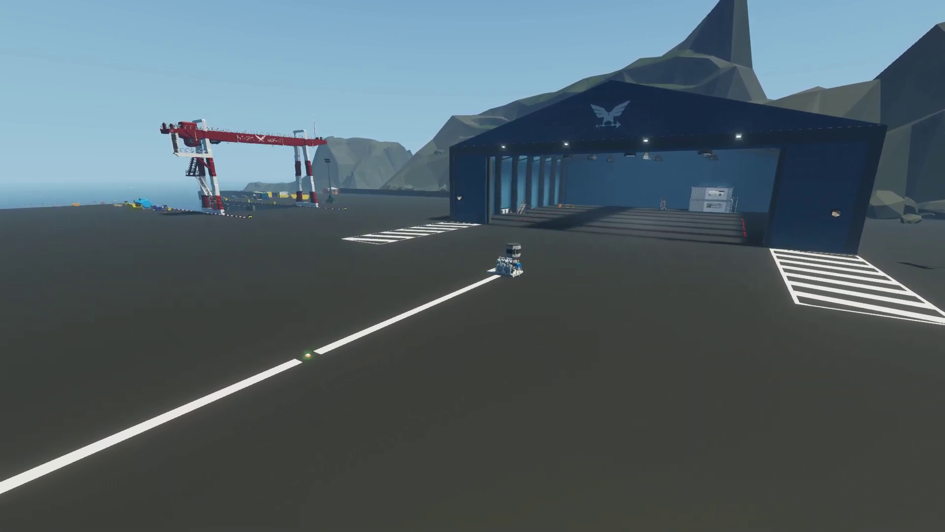
{"action": "key", "text": "w"}
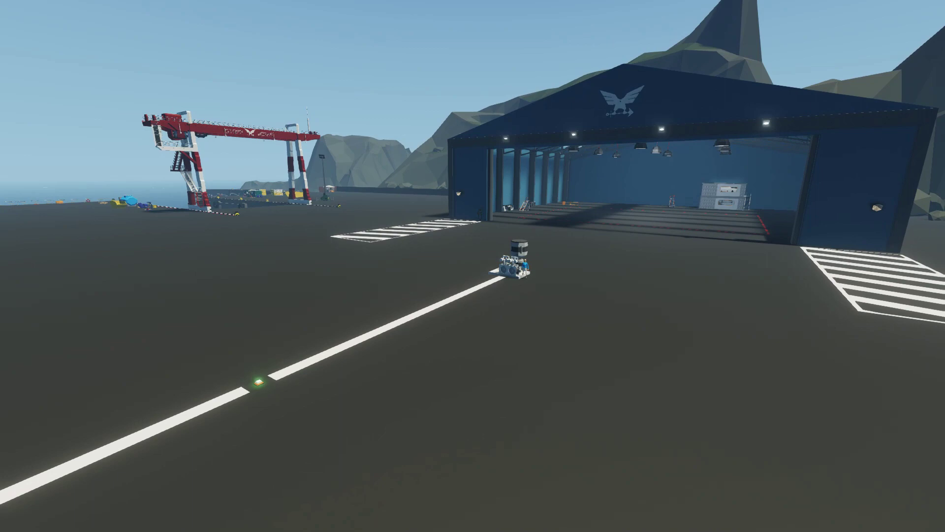
{"action": "key", "text": "w"}
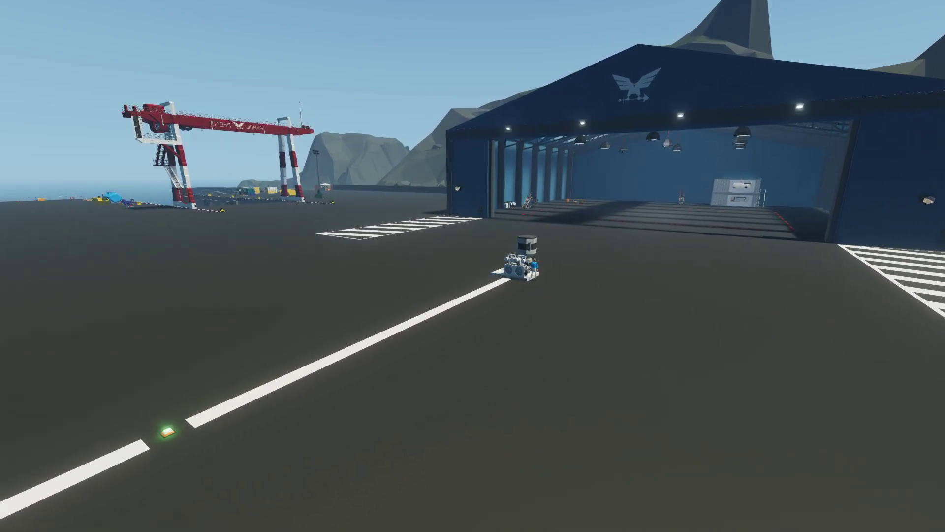
{"action": "key", "text": "w"}
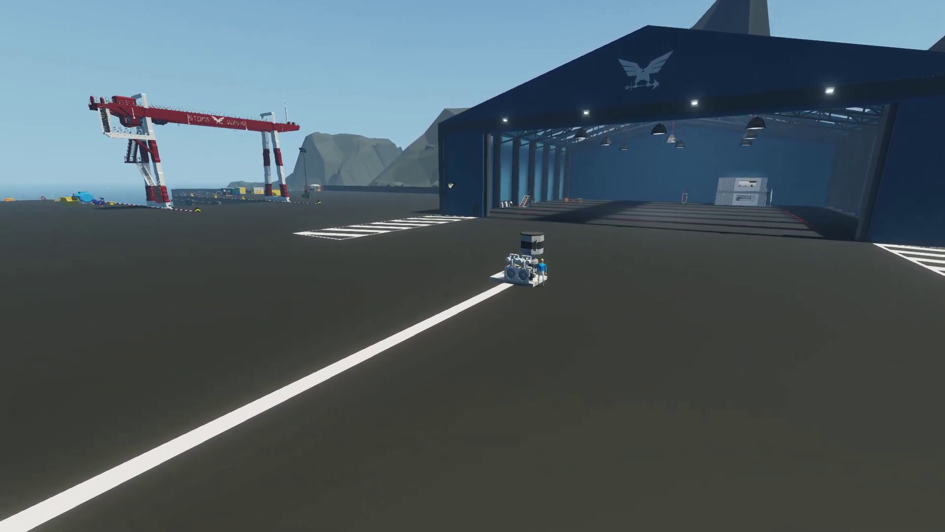
{"action": "key", "text": "w"}
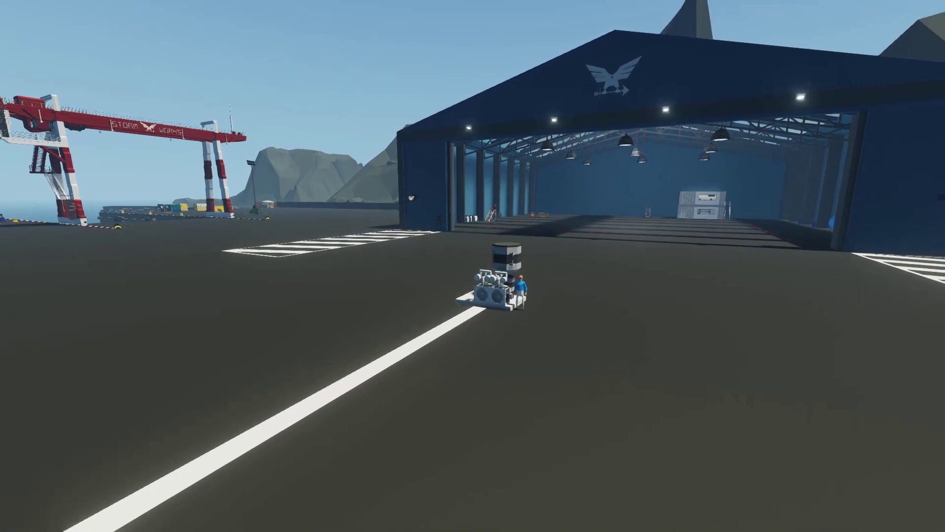
{"action": "key", "text": "w"}
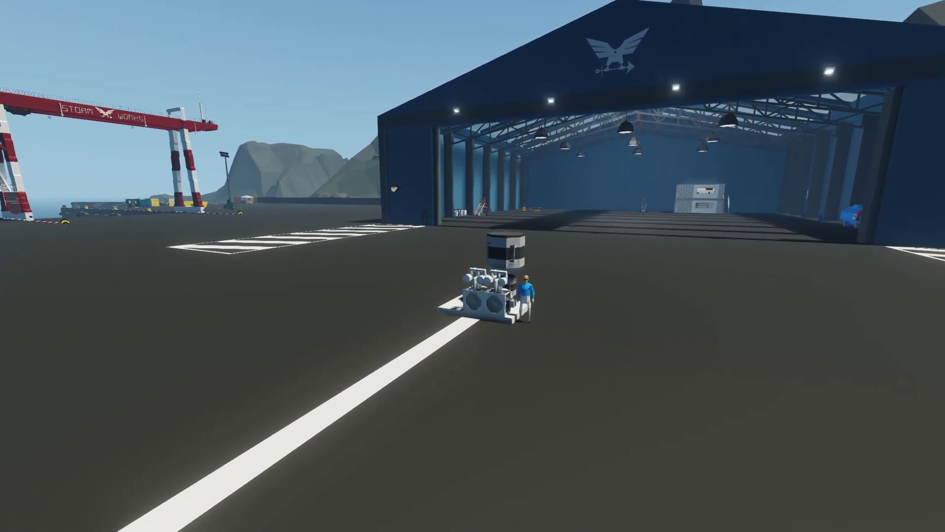
{"action": "key", "text": "w"}
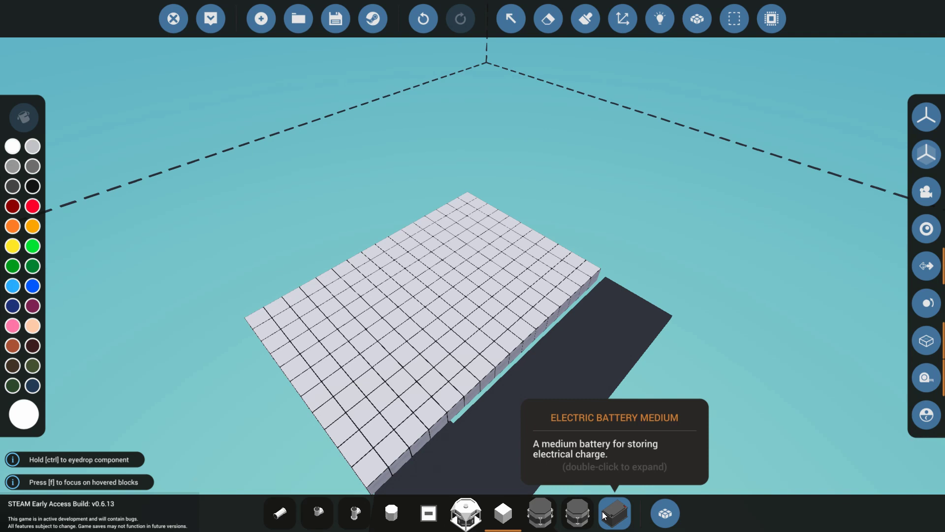
Rotate the turbine so its fan faces sideways over the platform and place two of them side by side along the platform's edge.
{"action": "left_click", "coordinate": [480, 513]}
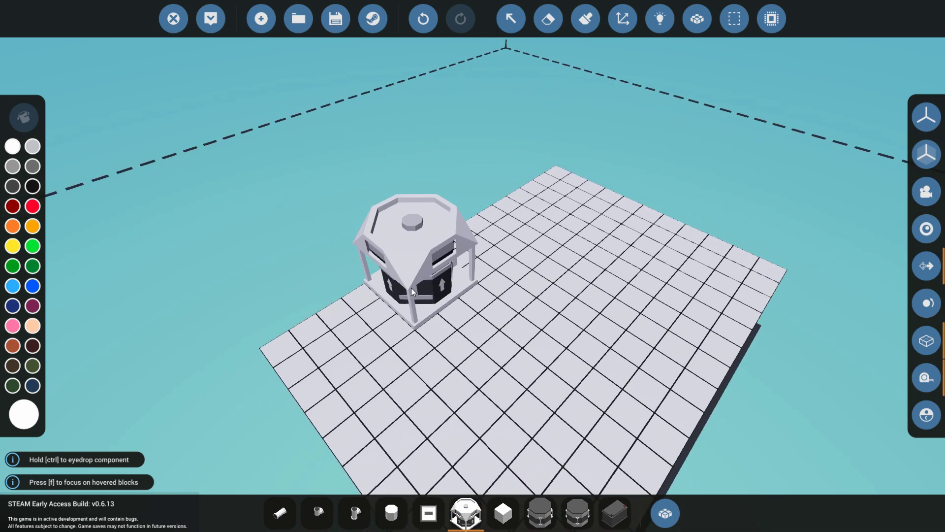
{"action": "key", "text": "i"}
{"action": "key", "text": "j"}
{"action": "key", "text": "j"}
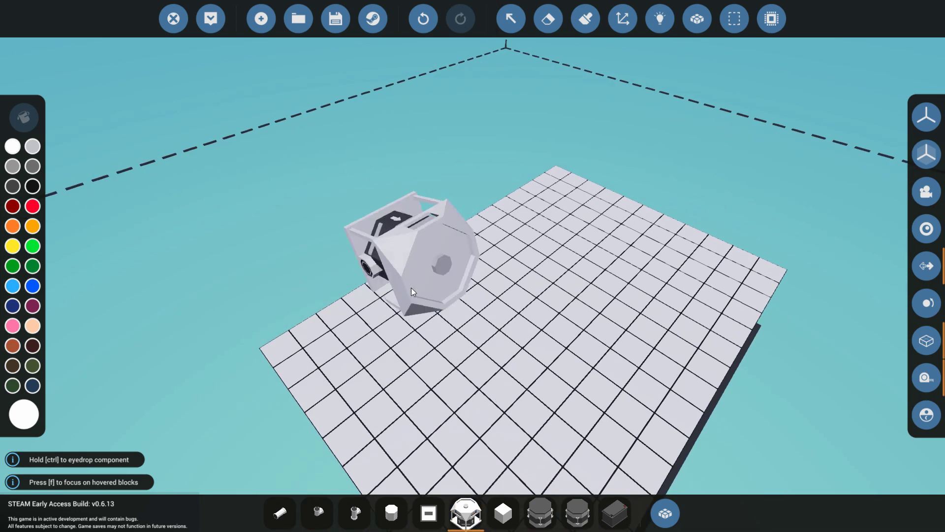
{"action": "key", "text": "i"}
{"action": "key", "text": "r"}
{"action": "key", "text": "r"}
{"action": "key", "text": "r"}
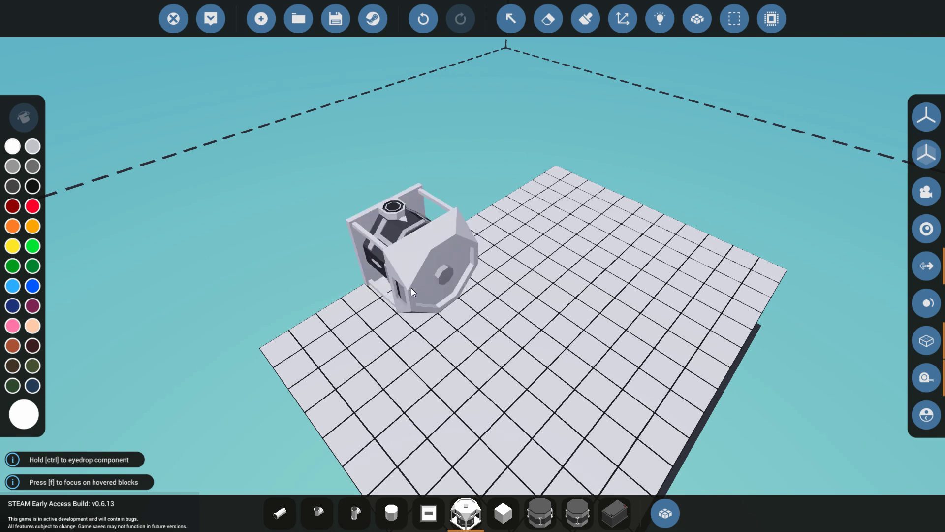
{"action": "left_click", "coordinate": [353, 317]}
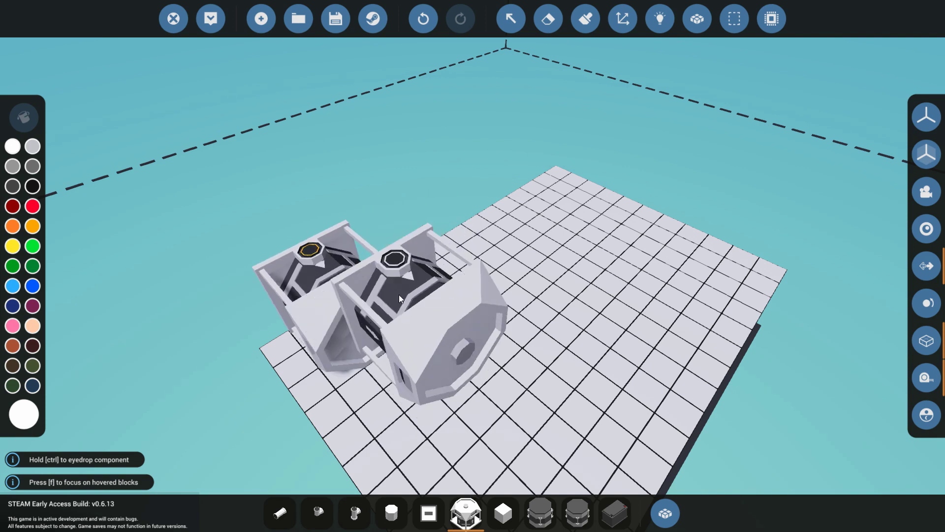
{"action": "left_click", "coordinate": [413, 281]}
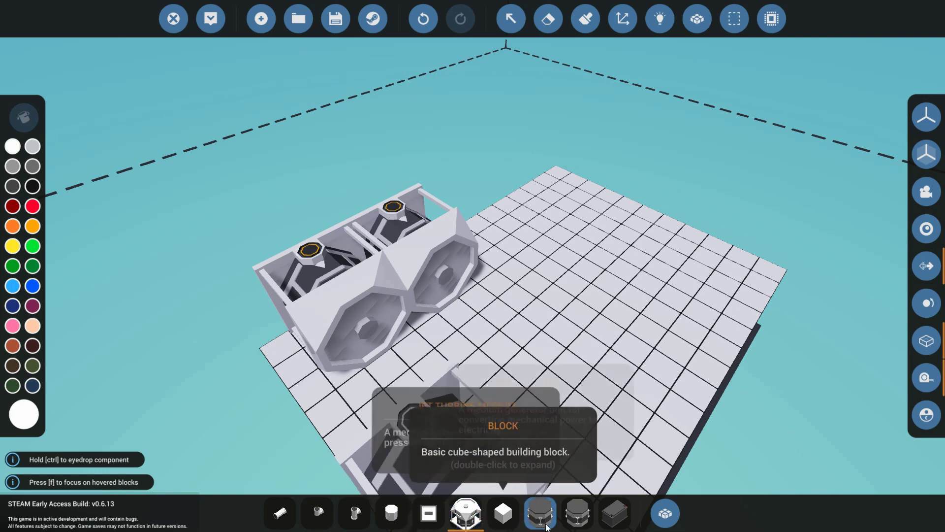
Place a small electric motor upright on top of each of the two turbines, beside its upper port.
{"action": "left_click", "coordinate": [383, 512]}
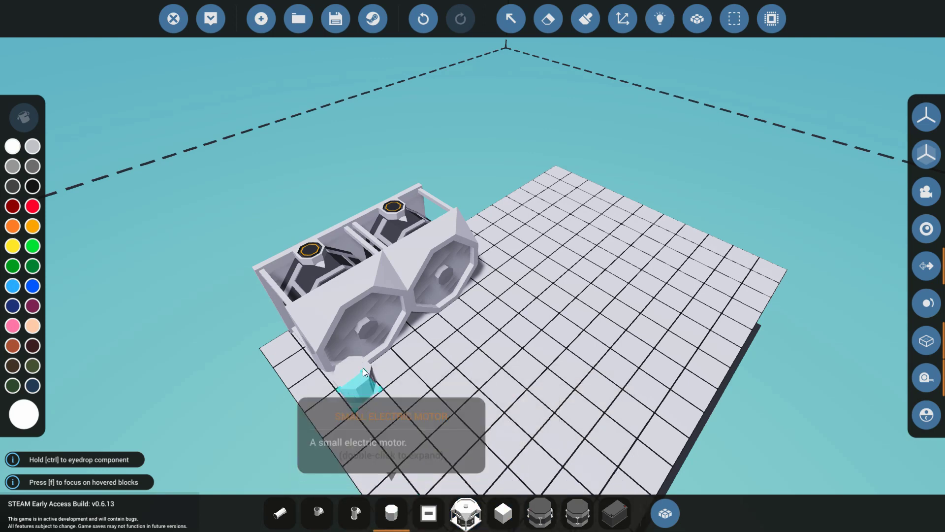
{"action": "left_click", "coordinate": [324, 257]}
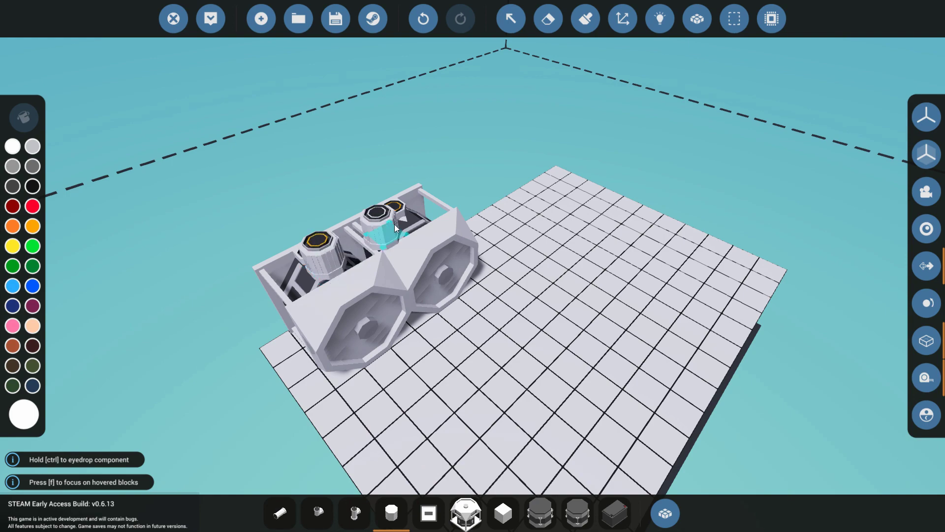
{"action": "left_click", "coordinate": [402, 217]}
Attach a vertical straight pipe to the upper port of each turbine.
{"action": "left_click", "coordinate": [283, 511]}
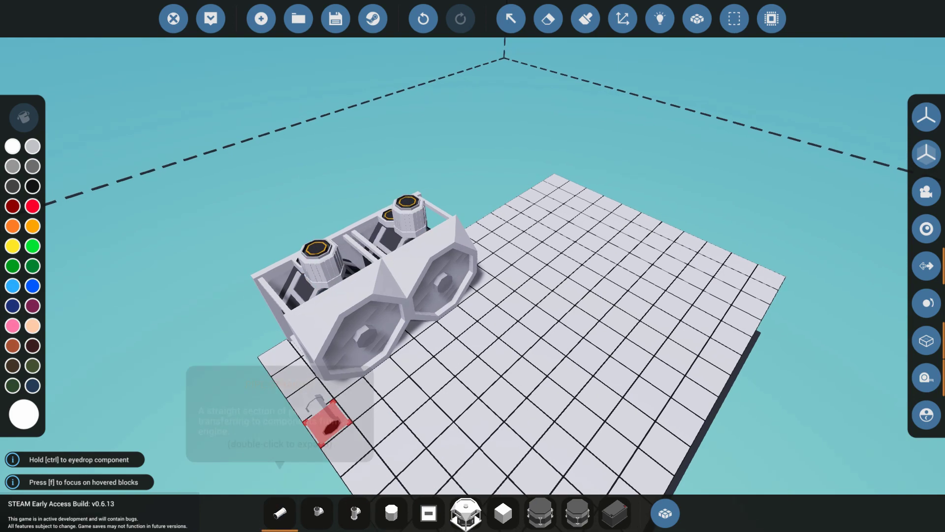
{"action": "left_click_drag", "start_coordinate": [327, 421], "coordinate": [512, 416]}
{"action": "left_click", "coordinate": [445, 300]}
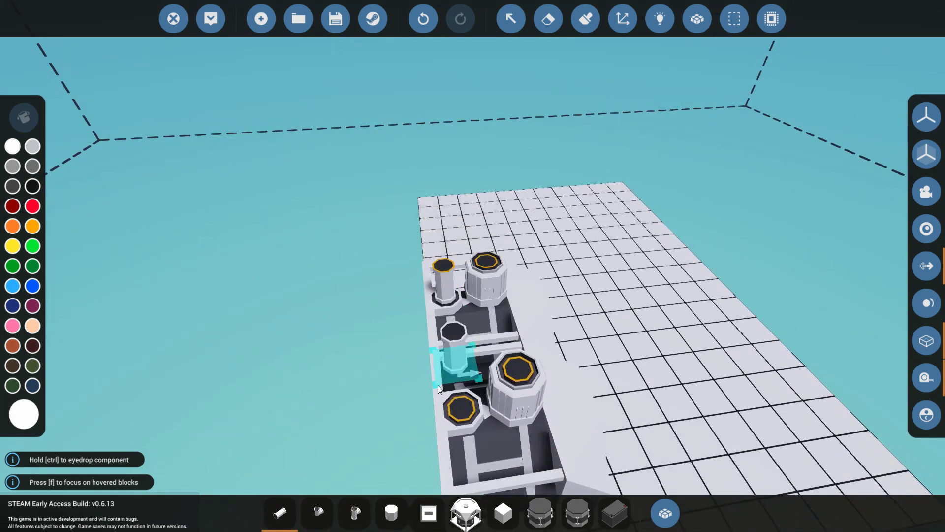
{"action": "left_click", "coordinate": [444, 403]}
Cap each vertical straight pipe with a pipe elbow turned towards the neighbouring motor.
{"action": "left_click", "coordinate": [323, 501]}
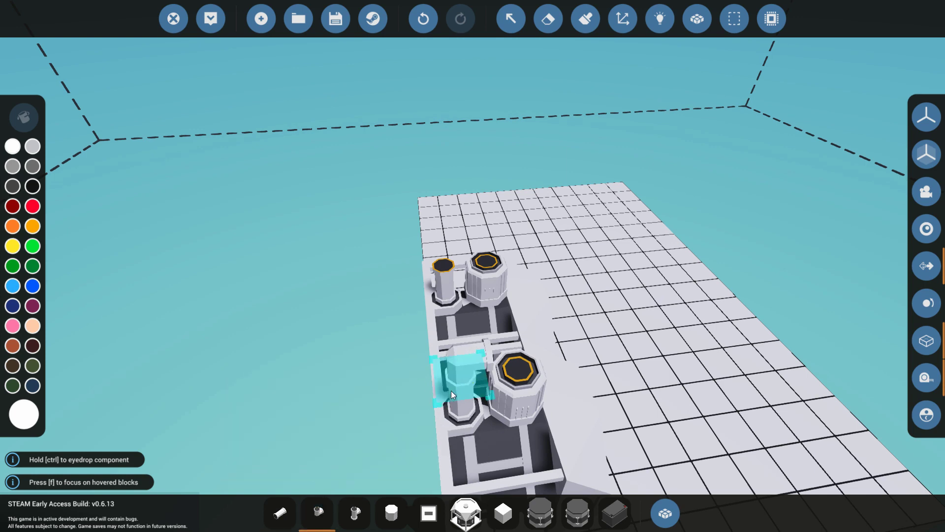
{"action": "left_click", "coordinate": [453, 390]}
{"action": "left_click", "coordinate": [454, 298]}
{"action": "key", "text": "ctrl+z"}
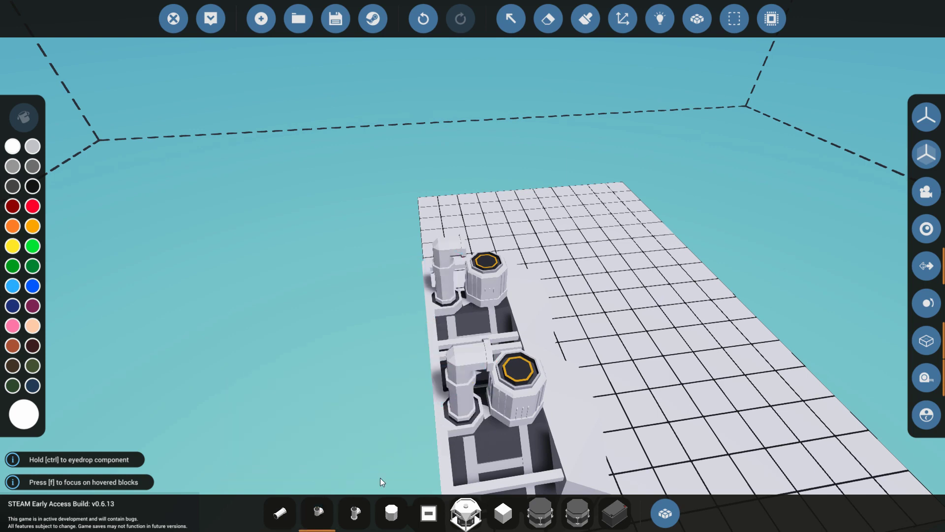
Place a pipe T-piece on each motor, meeting the elbow, and top each one with a second T-piece whose crossbar runs along the turbine row.
{"action": "left_click", "coordinate": [355, 513]}
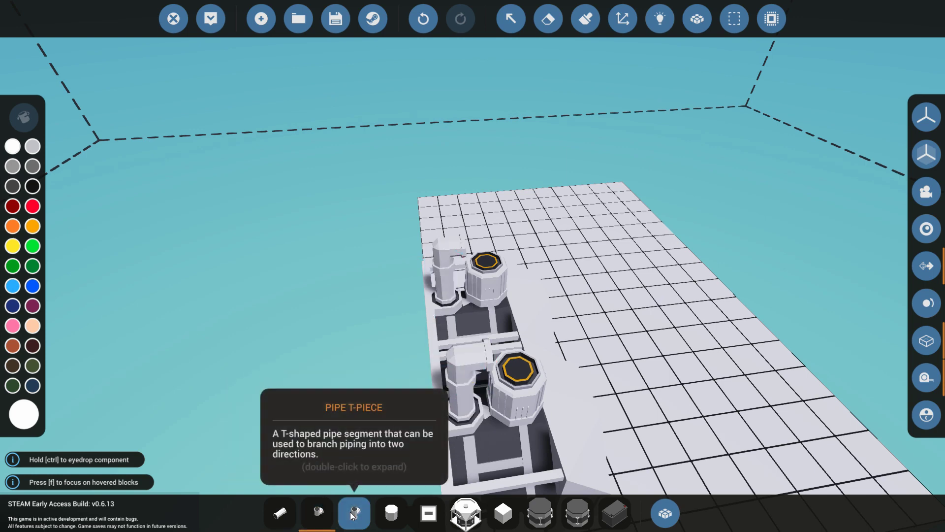
{"action": "left_click", "coordinate": [516, 386]}
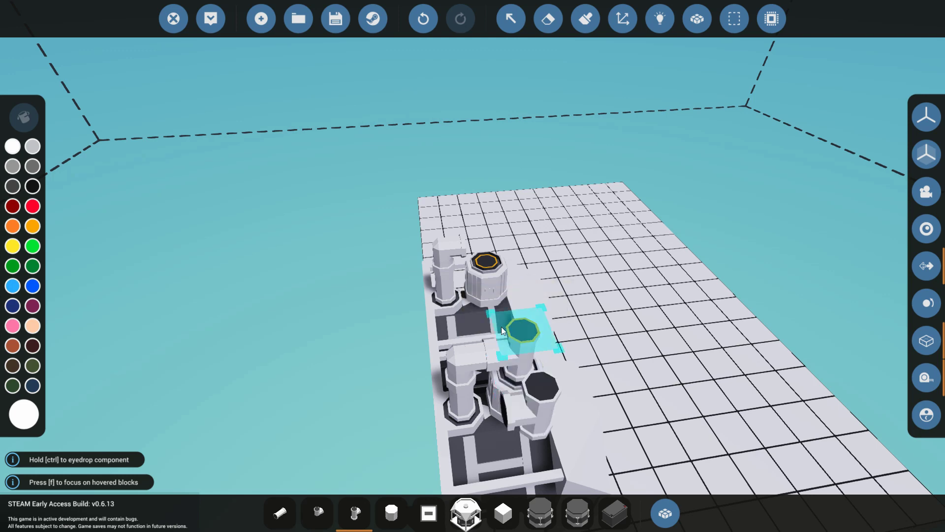
{"action": "left_click", "coordinate": [495, 264]}
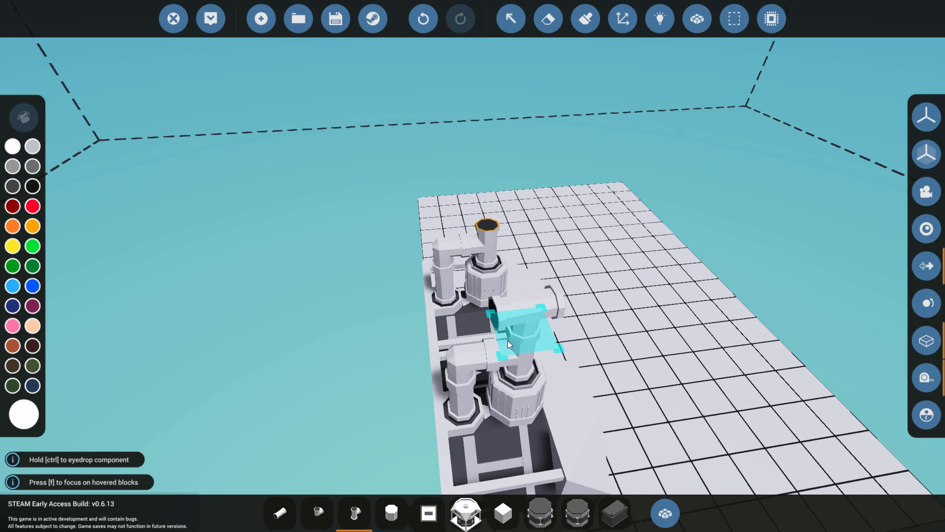
{"action": "left_click", "coordinate": [507, 340]}
{"action": "left_click", "coordinate": [483, 226]}
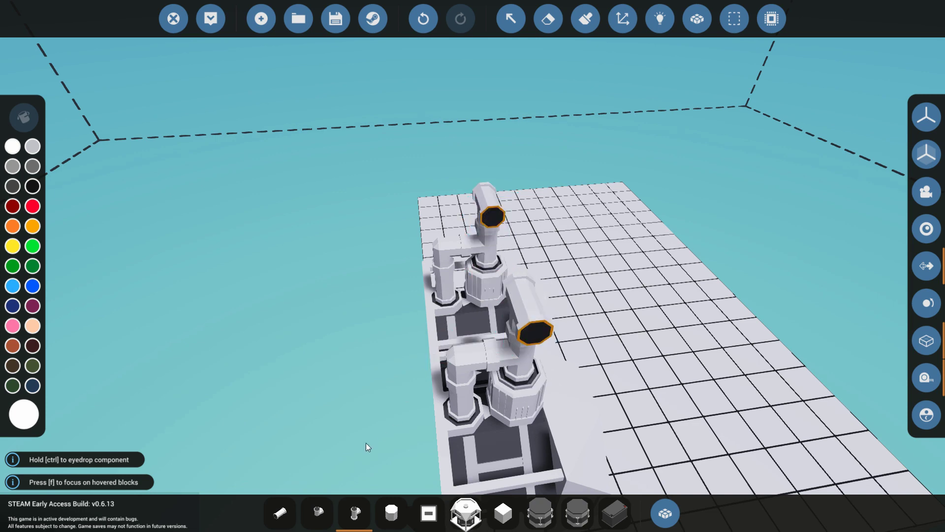
Rotate the pipe elbow to point downward and attach one to the same end of both upper T-pieces.
{"action": "left_click", "coordinate": [318, 512]}
{"action": "key", "text": "u"}
{"action": "key", "text": "u"}
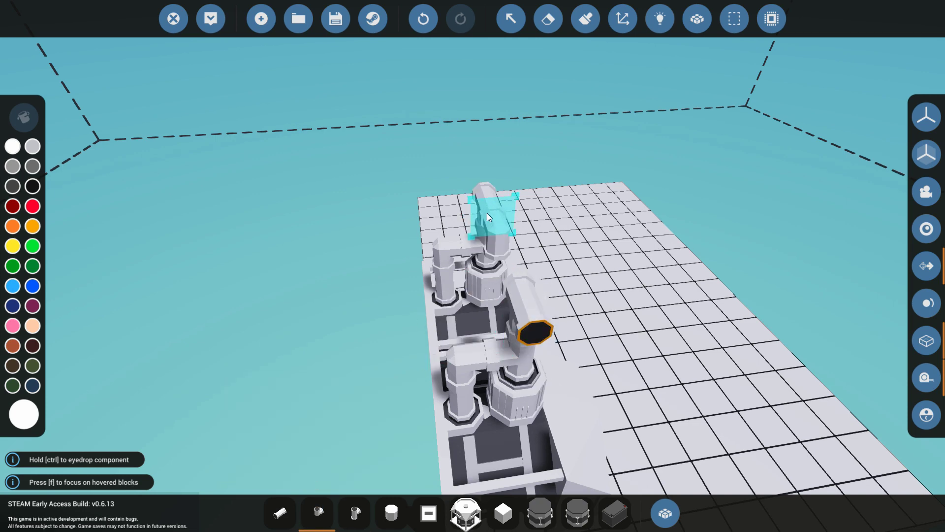
{"action": "key", "text": "u"}
{"action": "left_click", "coordinate": [488, 215]}
{"action": "left_click", "coordinate": [523, 321]}
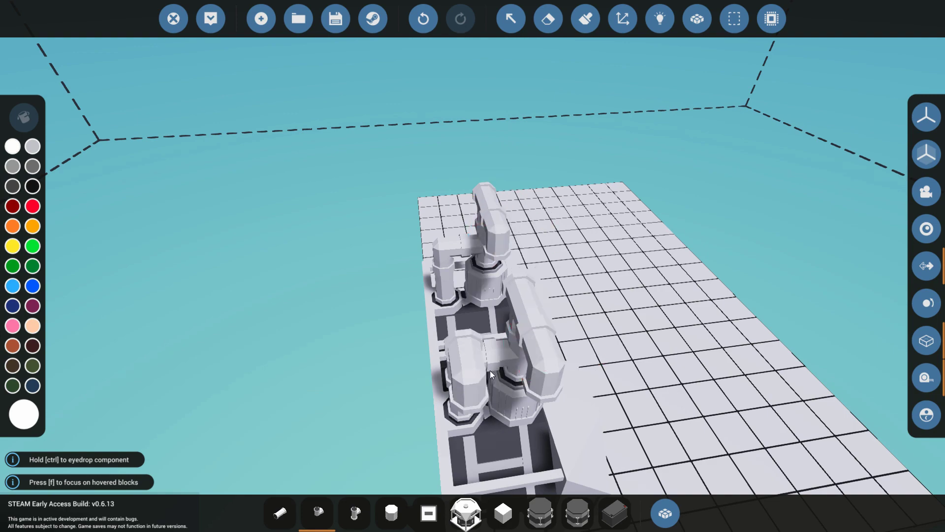
Add a second pipe elbow beneath each downward-facing elbow, rotated so that its opening faces horizontally, away from the turbine fans.
{"action": "left_click", "coordinate": [396, 516]}
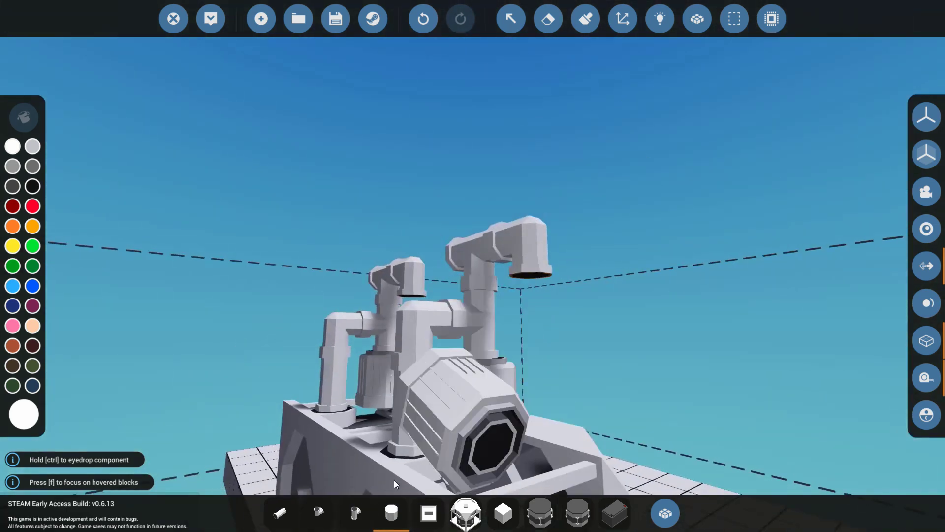
{"action": "left_click", "coordinate": [318, 512]}
{"action": "left_click", "coordinate": [509, 292]}
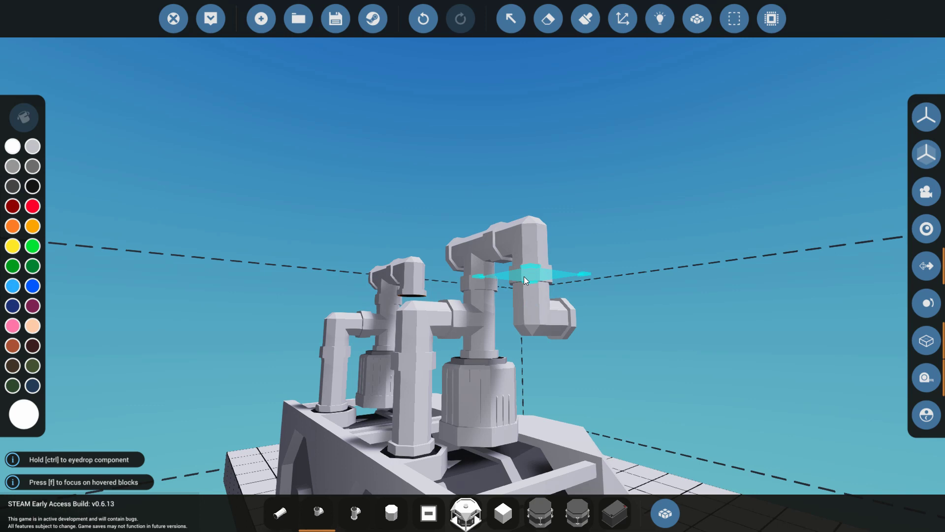
{"action": "key", "text": "l"}
{"action": "key", "text": "l"}
{"action": "left_click", "coordinate": [524, 276]}
{"action": "key", "text": "w"}
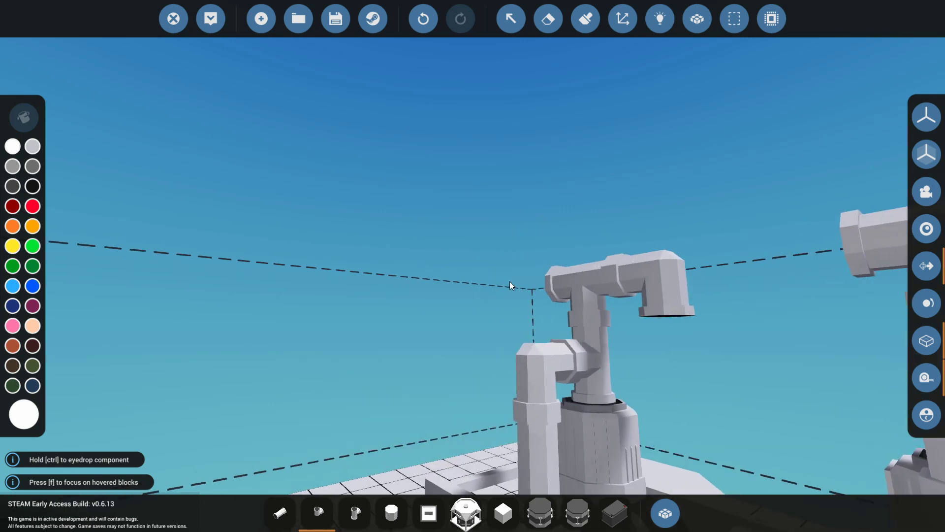
{"action": "left_click", "coordinate": [663, 315]}
Rotate the pipe elbow and attach a downward-facing one to the remaining open end of both upper T-pieces.
{"action": "key", "text": "a"}
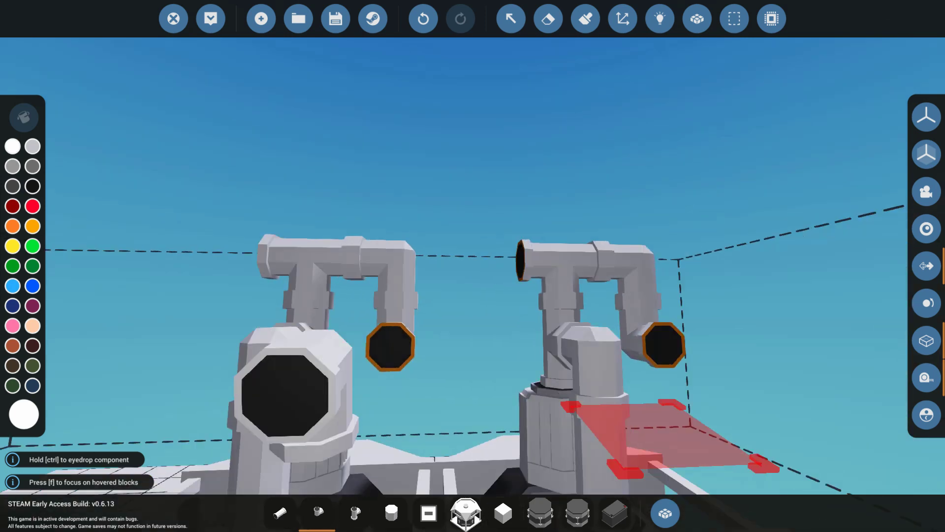
{"action": "key", "text": "l"}
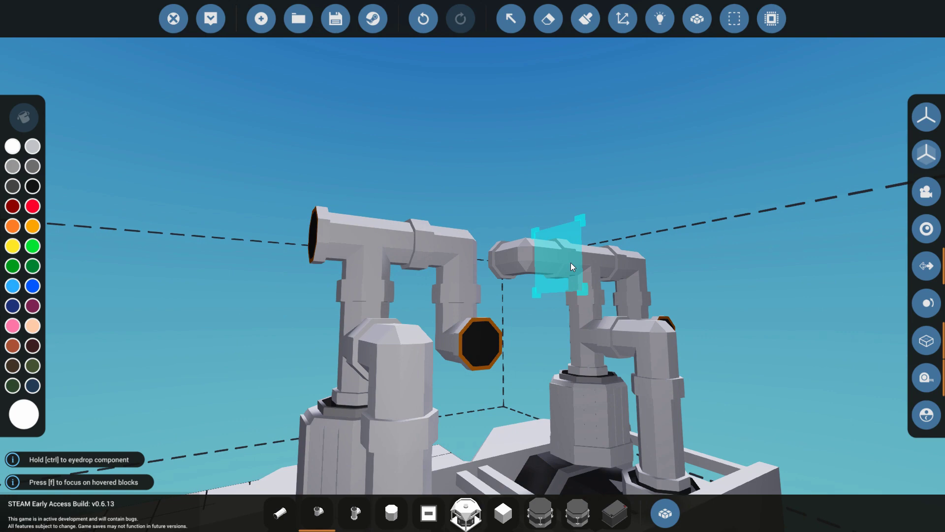
{"action": "key", "text": "l"}
{"action": "key", "text": "l"}
{"action": "key", "text": "l"}
{"action": "left_click", "coordinate": [571, 262]}
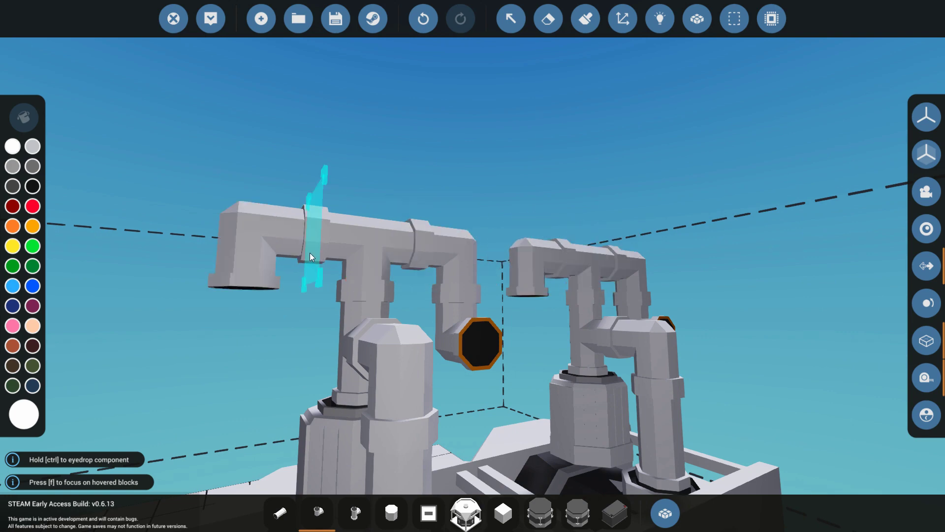
Add a horizontally opening pipe elbow beneath the outer downward-facing elbow of the turbine that still lacks one.
{"action": "left_click", "coordinate": [258, 292]}
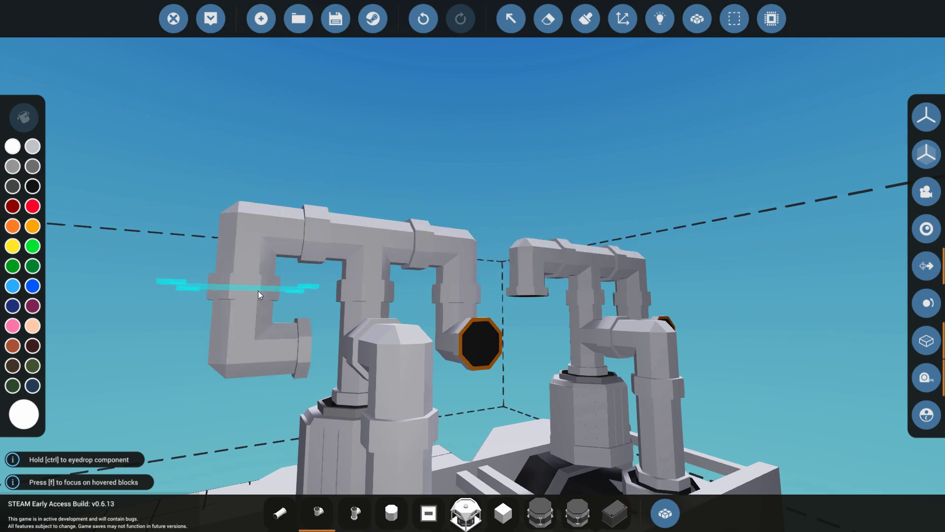
{"action": "key", "text": "r"}
{"action": "left_click", "coordinate": [258, 291]}
Erase the lower pipe elbow on the inner arm, on the side facing the neighbouring turbine's piping.
{"action": "left_click", "coordinate": [537, 24]}
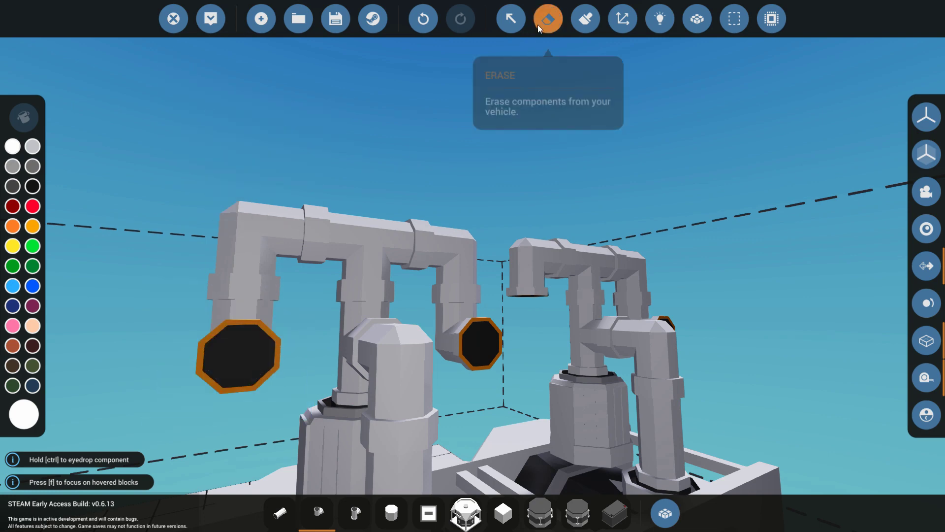
{"action": "key", "text": "d"}
{"action": "left_click", "coordinate": [445, 329]}
{"action": "key", "text": "w"}
{"action": "key", "text": "w"}
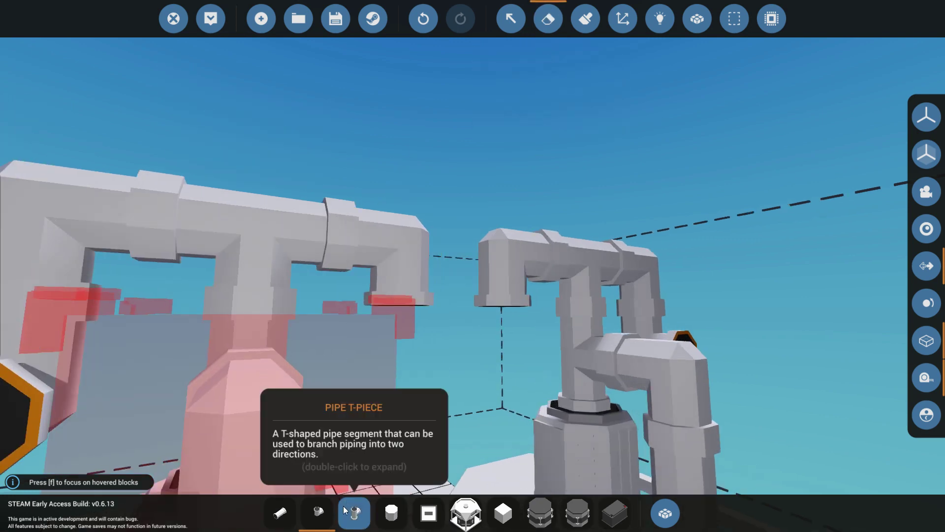
Place a pipe T-piece beneath each of the two inner downward-facing elbows, between the turbines' pipe assemblies.
{"action": "left_click", "coordinate": [352, 511]}
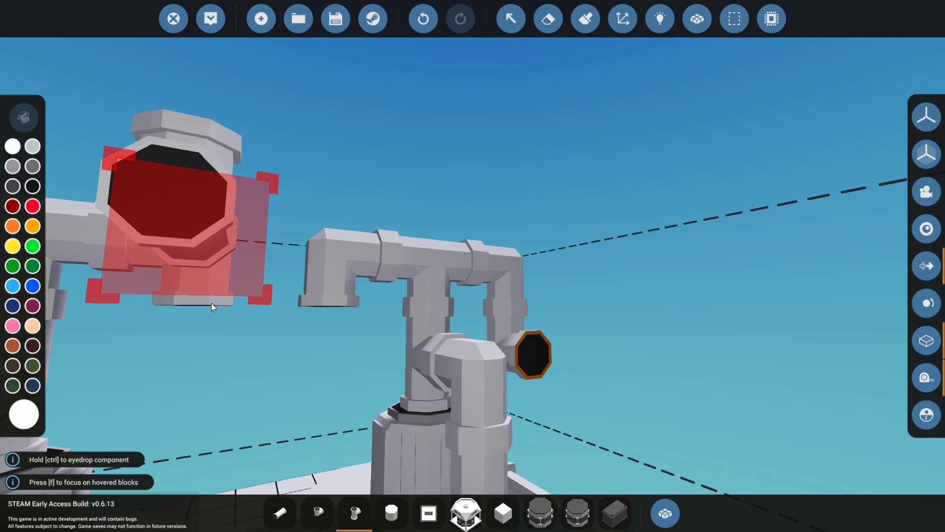
{"action": "key", "text": "w"}
{"action": "key", "text": "s"}
{"action": "left_click", "coordinate": [399, 302]}
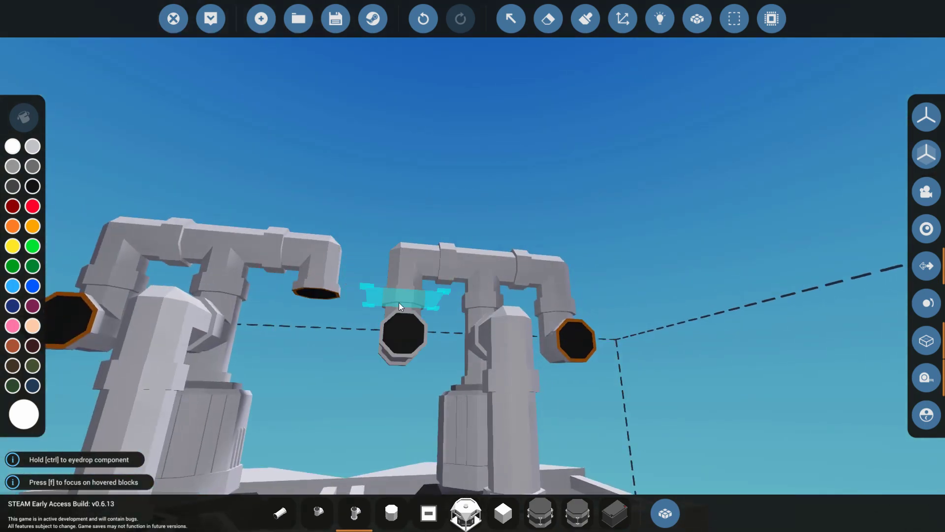
{"action": "left_click", "coordinate": [331, 298]}
{"action": "key", "text": "a"}
{"action": "key", "text": "w"}
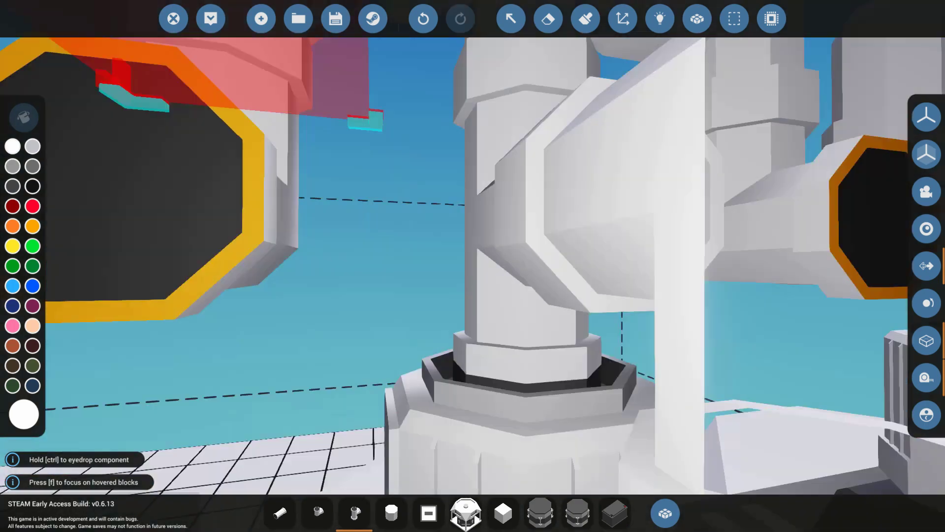
Attach a small electric motor to each of the four open pipe elbows on the side of the turbines facing the camera.
{"action": "key", "text": "s"}
{"action": "left_click", "coordinate": [396, 509]}
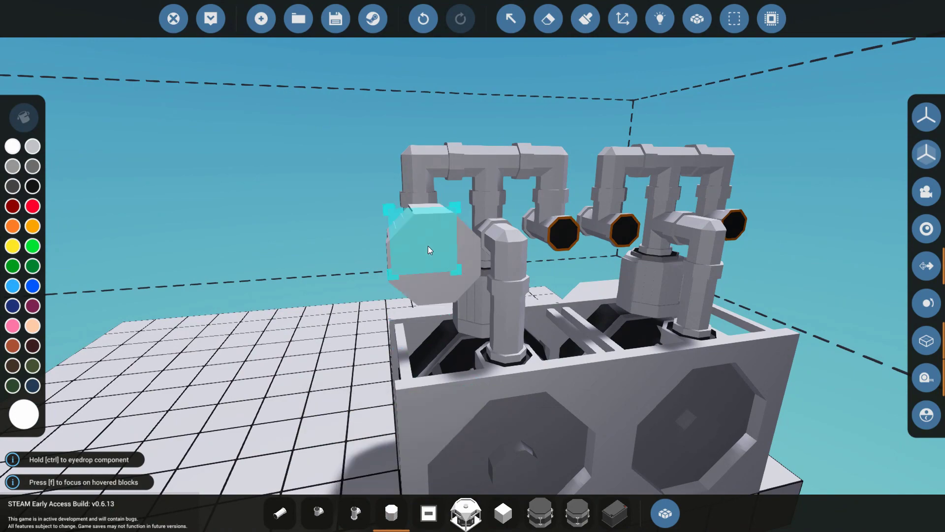
{"action": "left_click", "coordinate": [427, 246]}
{"action": "left_click", "coordinate": [460, 230]}
{"action": "left_click", "coordinate": [506, 231]}
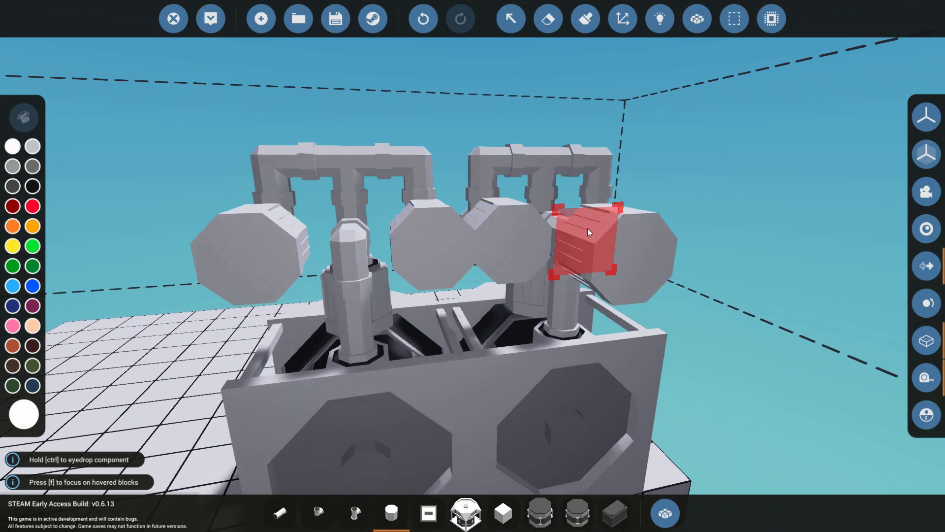
{"action": "left_click", "coordinate": [627, 226]}
{"action": "key", "text": "a"}
{"action": "key", "text": "a"}
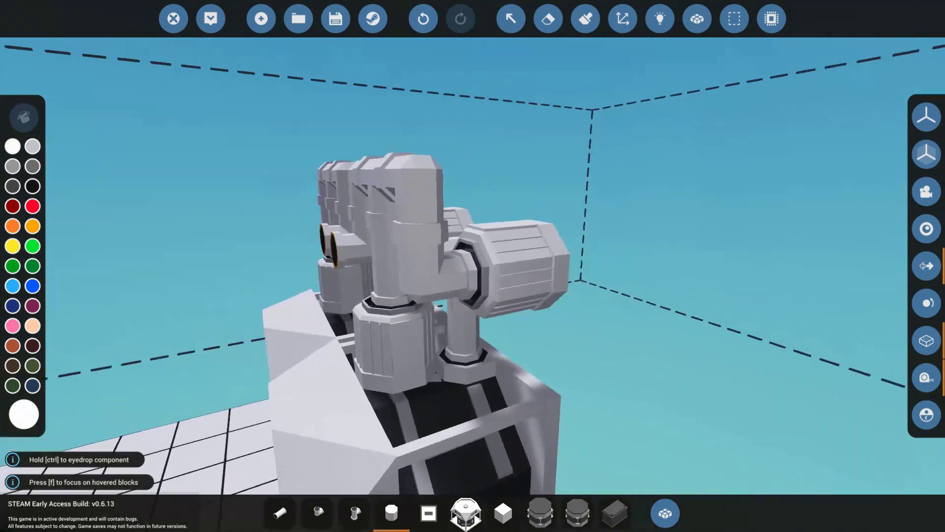
Rotate a pipe T-piece to lie flat and attach it to one inner open pipe end, branching towards the neighbouring turbine's pipe.
{"action": "key", "text": "s"}
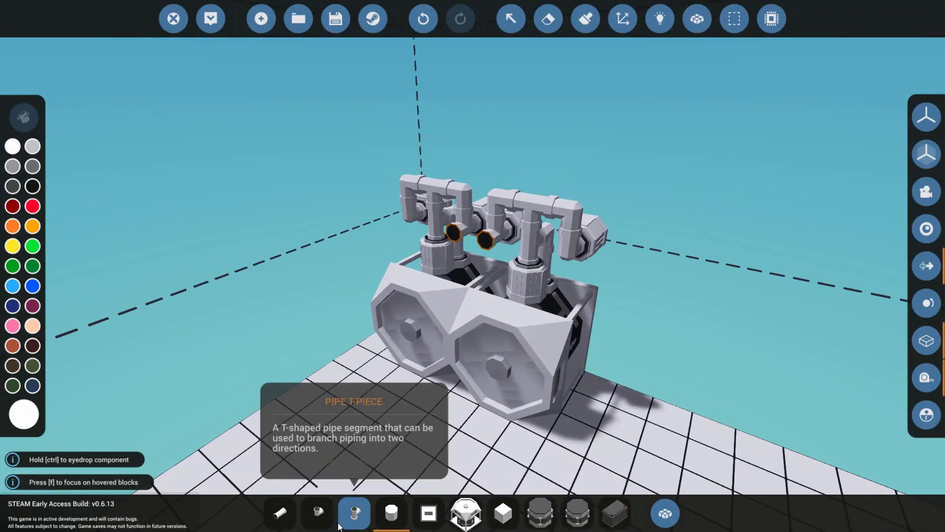
{"action": "left_click", "coordinate": [355, 512]}
{"action": "scroll", "coordinate": [488, 244], "scroll_direction": "up", "scroll_amount": 2}
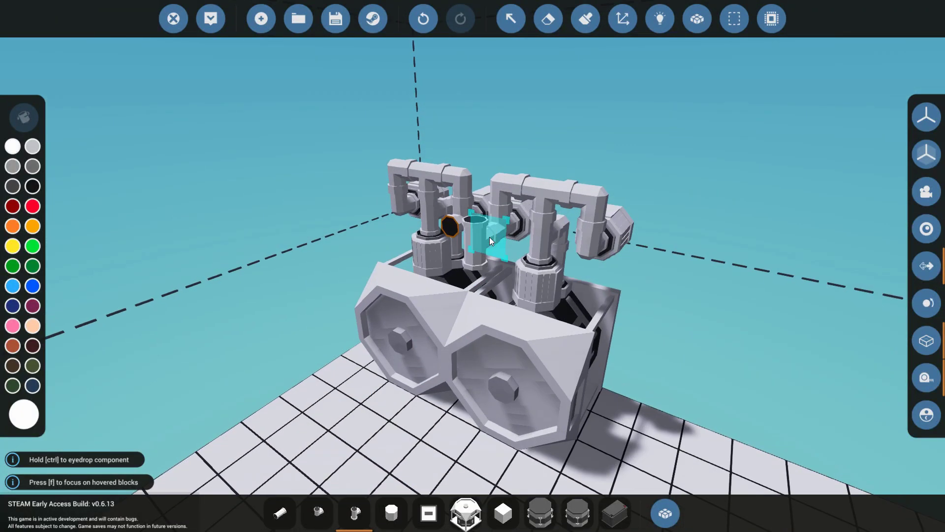
{"action": "key", "text": "l"}
{"action": "key", "text": "i"}
{"action": "key", "text": "i"}
{"action": "key", "text": "o"}
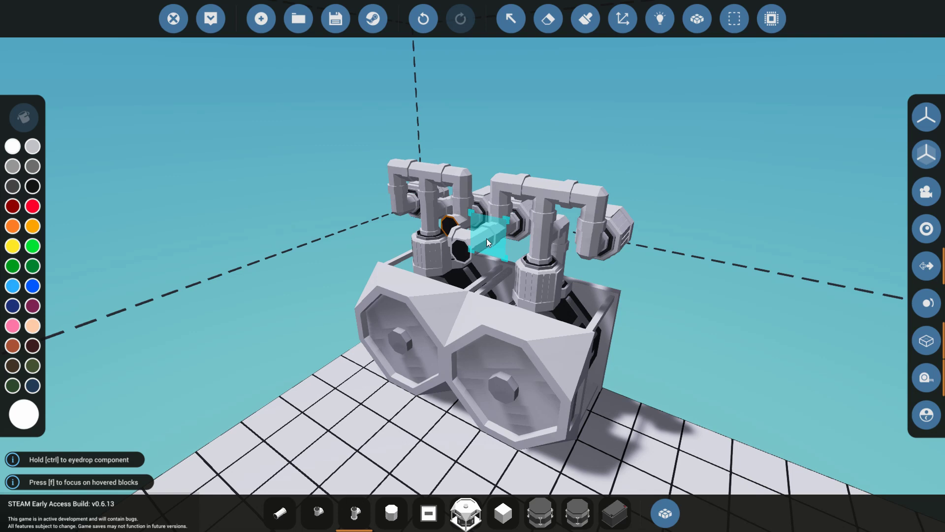
{"action": "left_click", "coordinate": [487, 240]}
Attach a rotated pipe elbow to the other inner open pipe end so it joins the T-piece's side branch.
{"action": "left_click", "coordinate": [319, 512]}
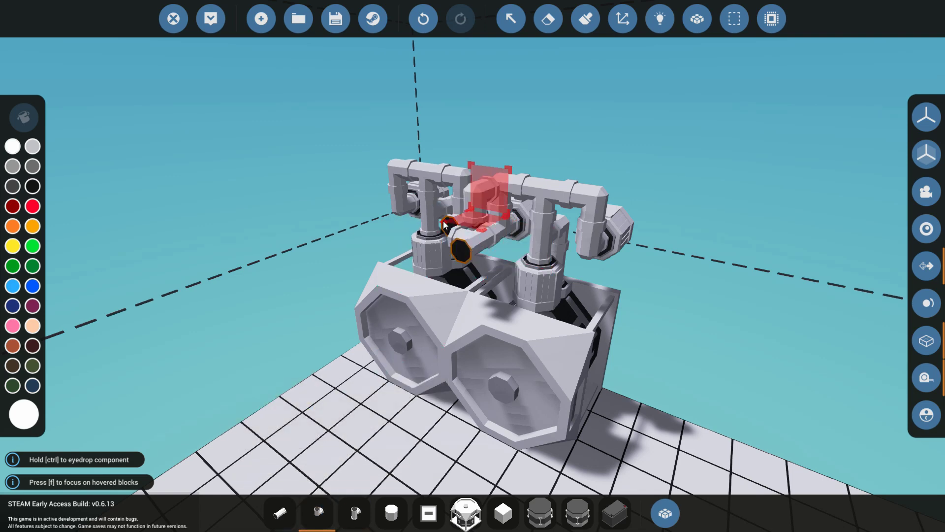
{"action": "key", "text": "r"}
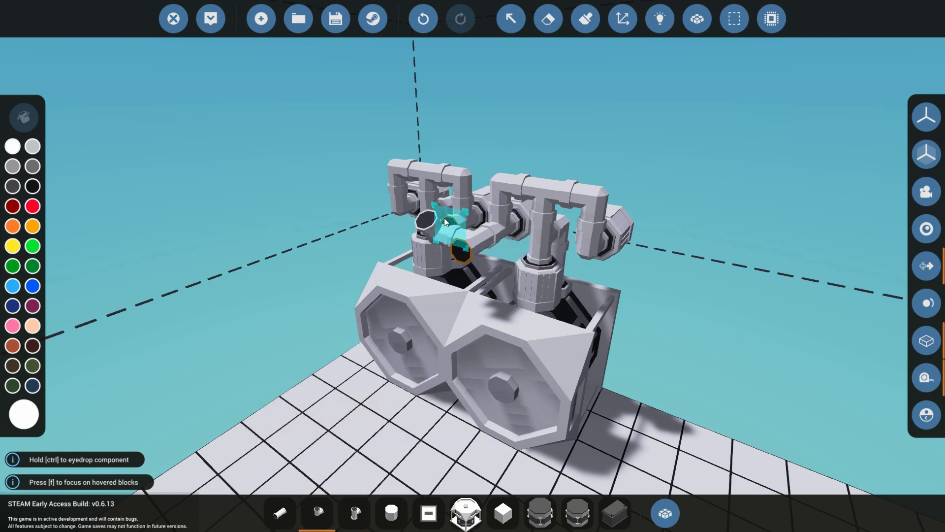
{"action": "key", "text": "r"}
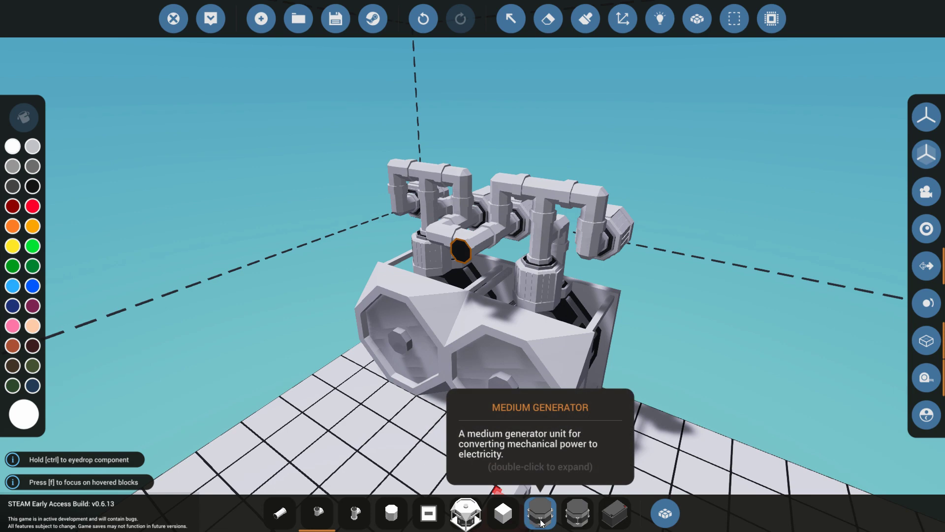
Place a large generator on the block platform in front of the turbines, with its power input facing up.
{"action": "left_click", "coordinate": [577, 513]}
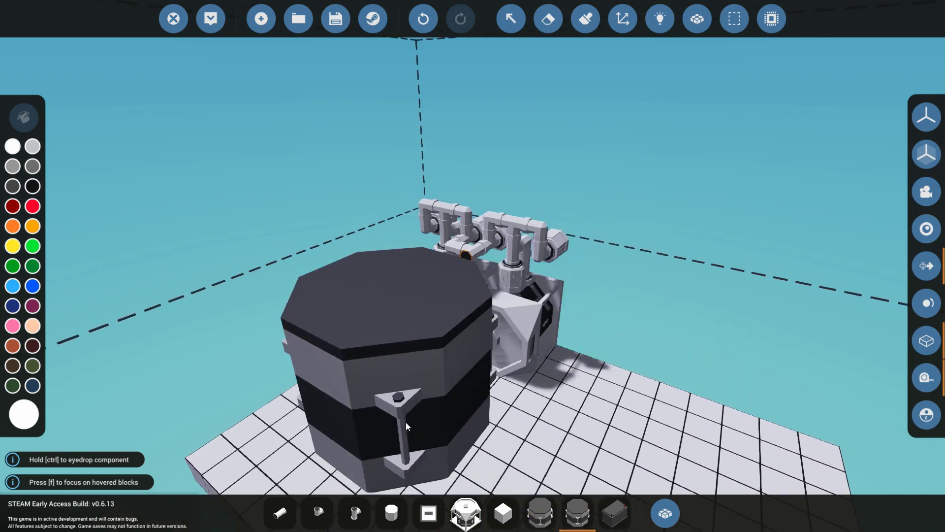
{"action": "left_click", "coordinate": [397, 421]}
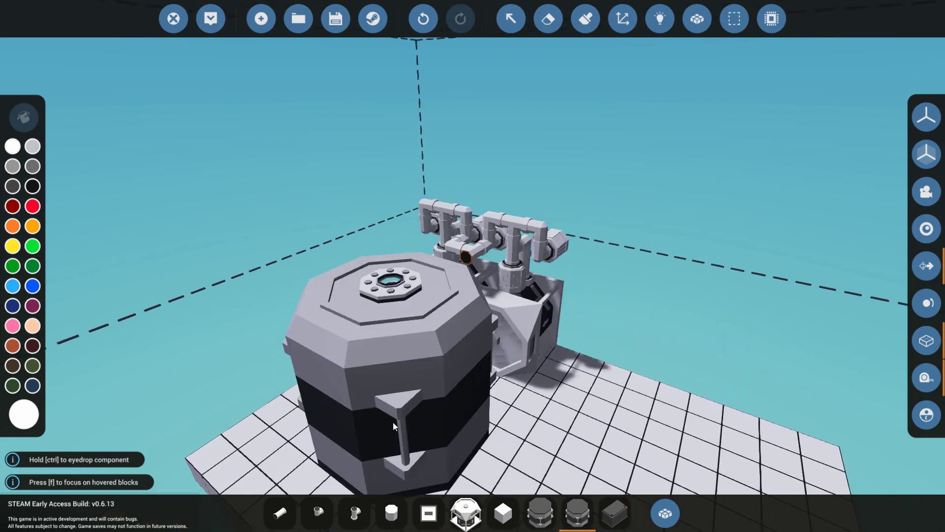
{"action": "left_click_drag", "start_coordinate": [389, 422], "coordinate": [509, 393]}
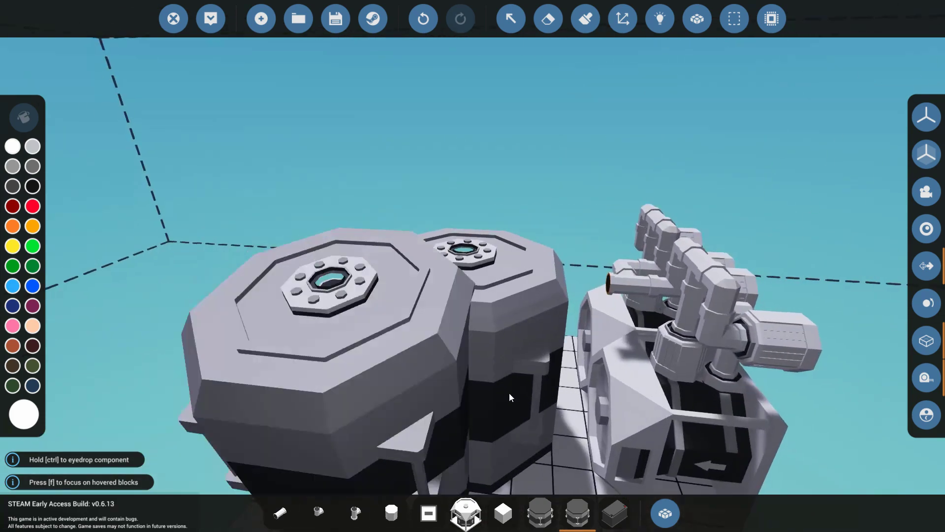
Add two pipe elbows to the open T-piece end, one turning upward and one turning towards the large generator.
{"action": "scroll", "coordinate": [425, 478], "scroll_direction": "up", "scroll_amount": 3}
{"action": "left_click", "coordinate": [318, 513]}
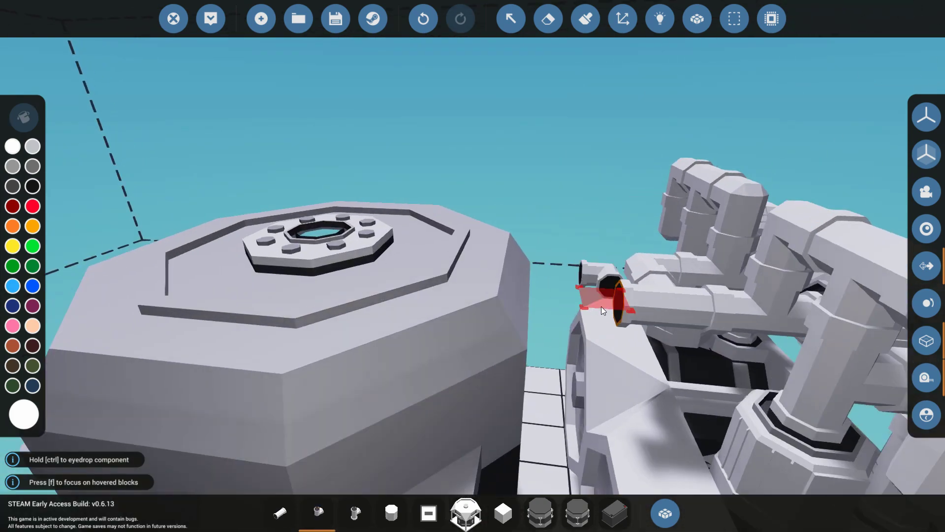
{"action": "key", "text": "i"}
{"action": "key", "text": "i"}
{"action": "key", "text": "i"}
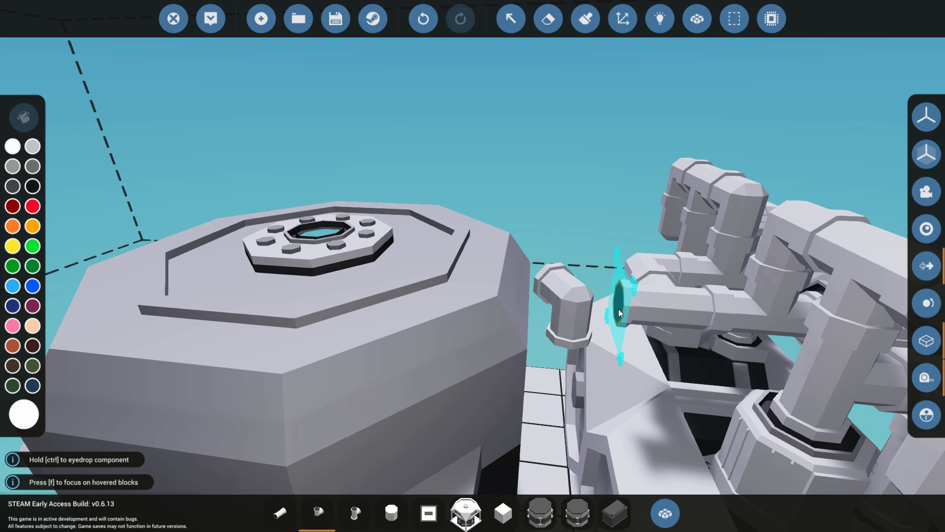
{"action": "left_click", "coordinate": [618, 308]}
{"action": "left_click", "coordinate": [618, 309]}
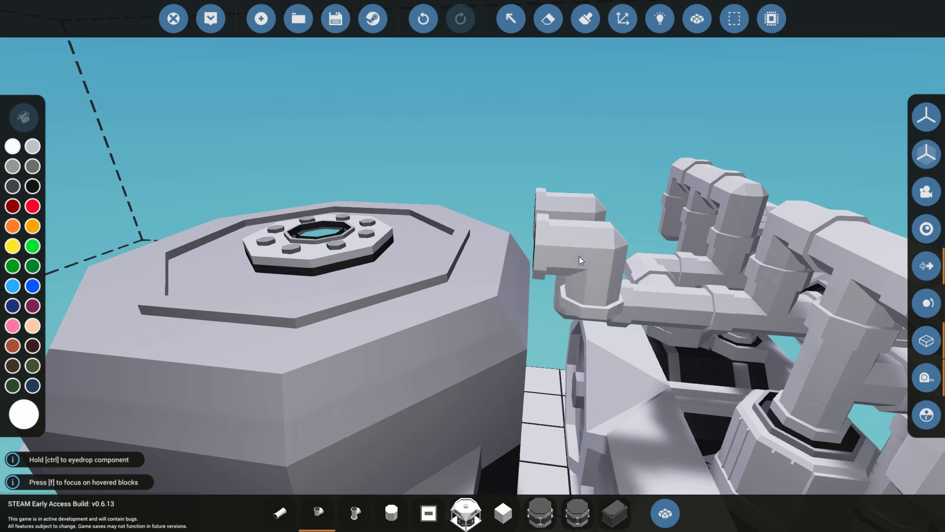
Extend the upper elbow with two straight pipes running towards the large generator's power input.
{"action": "left_click", "coordinate": [278, 515]}
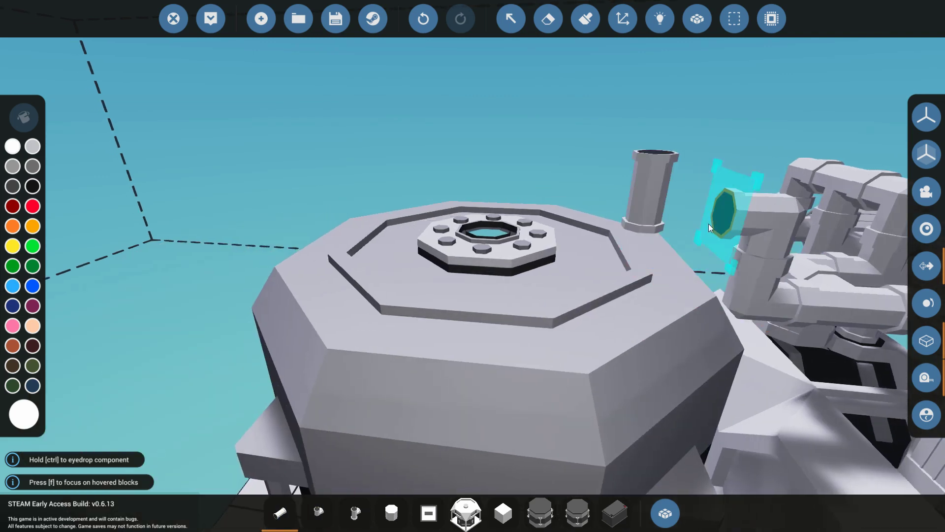
{"action": "left_click", "coordinate": [710, 222]}
{"action": "left_click", "coordinate": [633, 214]}
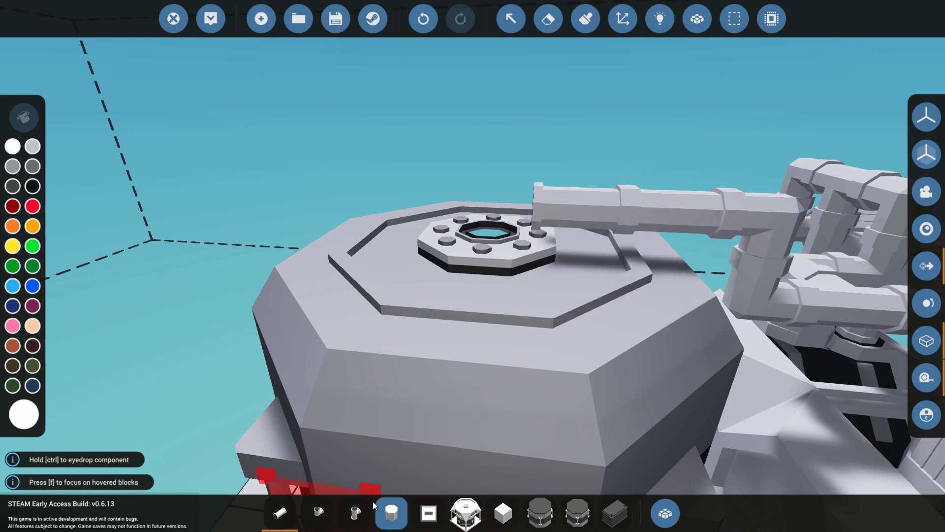
Place a rotated pipe T-piece on the large generator's power input, joining the straight pipes and leaving an upward opening.
{"action": "left_click", "coordinate": [355, 513]}
{"action": "key", "text": "u"}
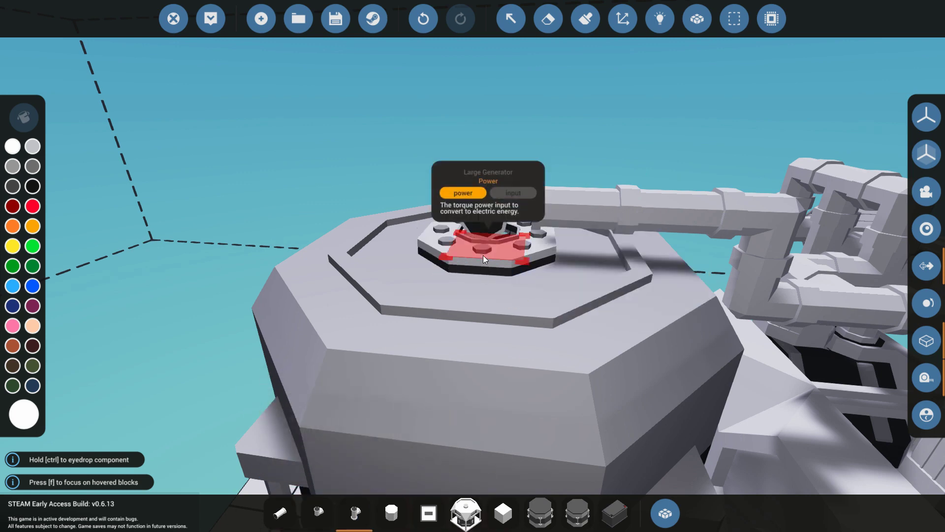
{"action": "key", "text": "k"}
{"action": "key", "text": "k"}
{"action": "key", "text": "l"}
{"action": "left_click", "coordinate": [483, 255]}
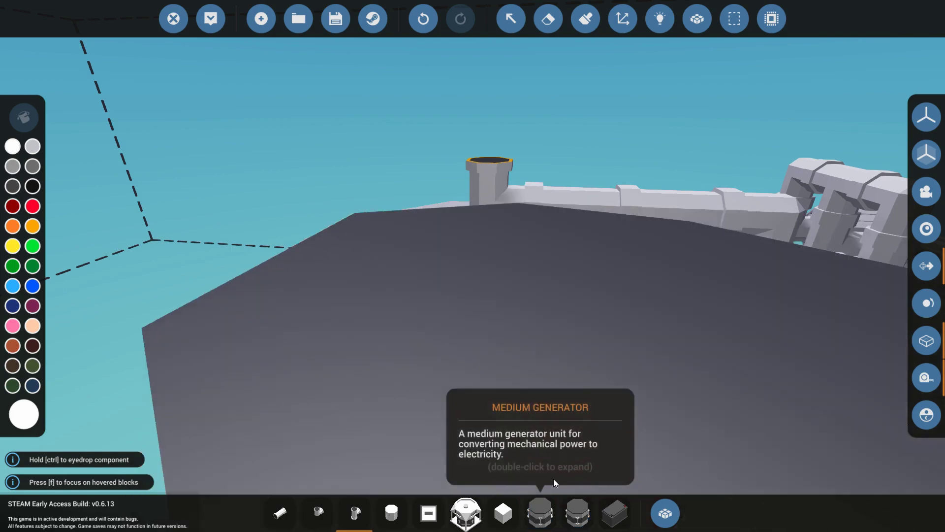
Place a medium generator on the T-piece's upward opening above the large generator.
{"action": "left_click", "coordinate": [543, 510]}
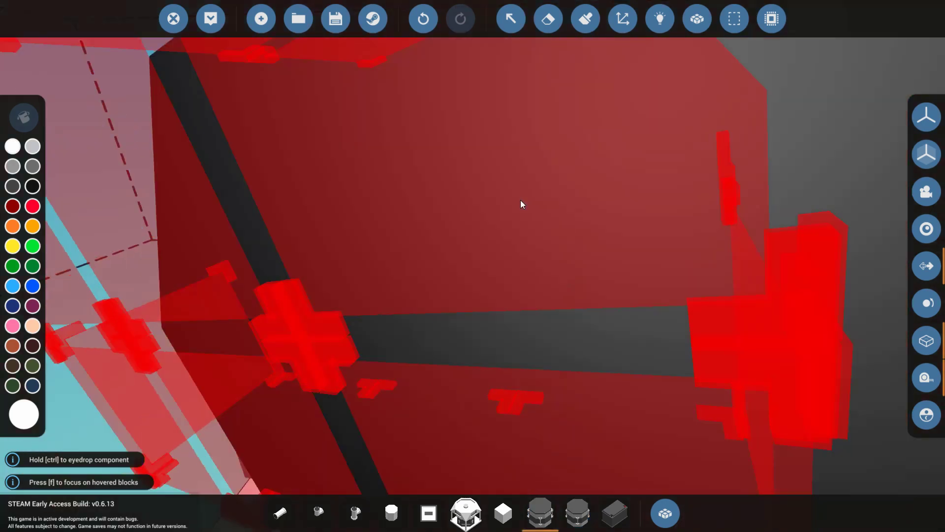
{"action": "left_click", "coordinate": [503, 164]}
{"action": "key", "text": "s"}
{"action": "key", "text": "d"}
Attach a constant number block to the outer side of the nearest turbine's front housing, just above the platform.
{"action": "left_click", "coordinate": [428, 510]}
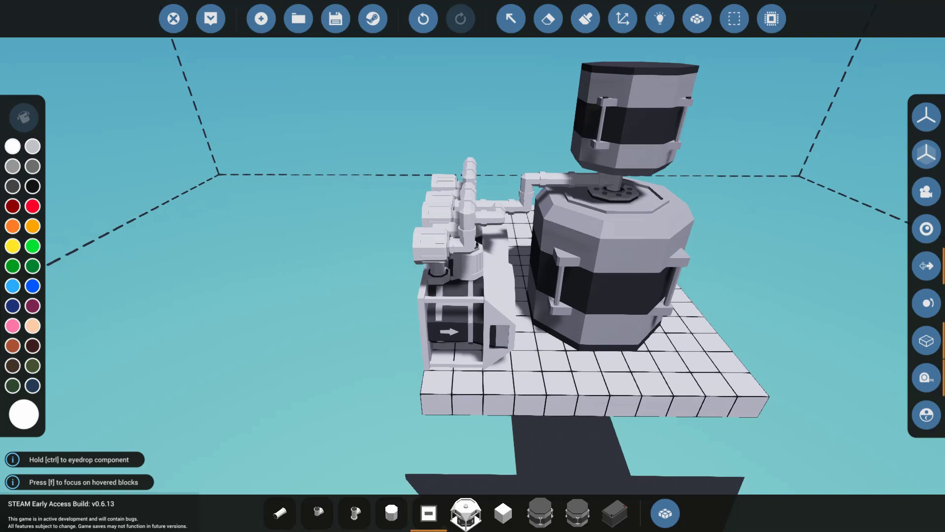
{"action": "key", "text": "w"}
{"action": "key", "text": "d"}
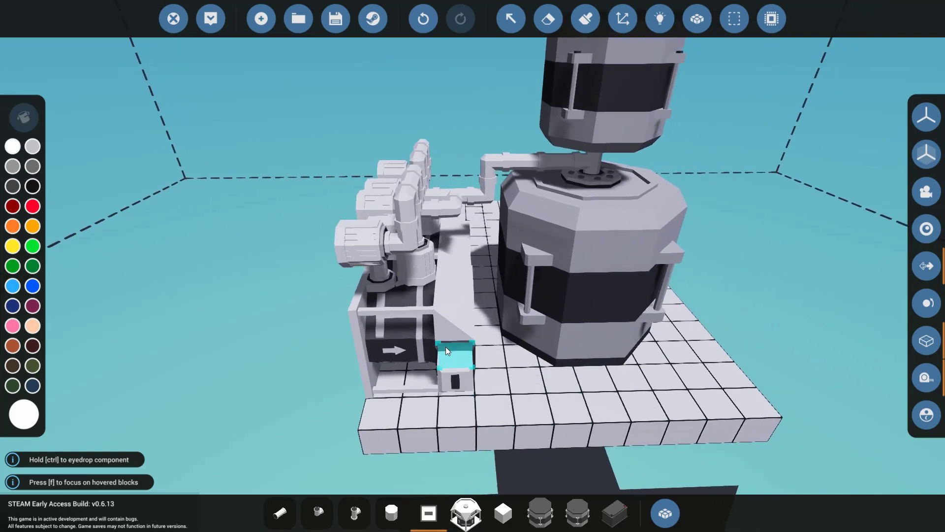
{"action": "left_click", "coordinate": [445, 347]}
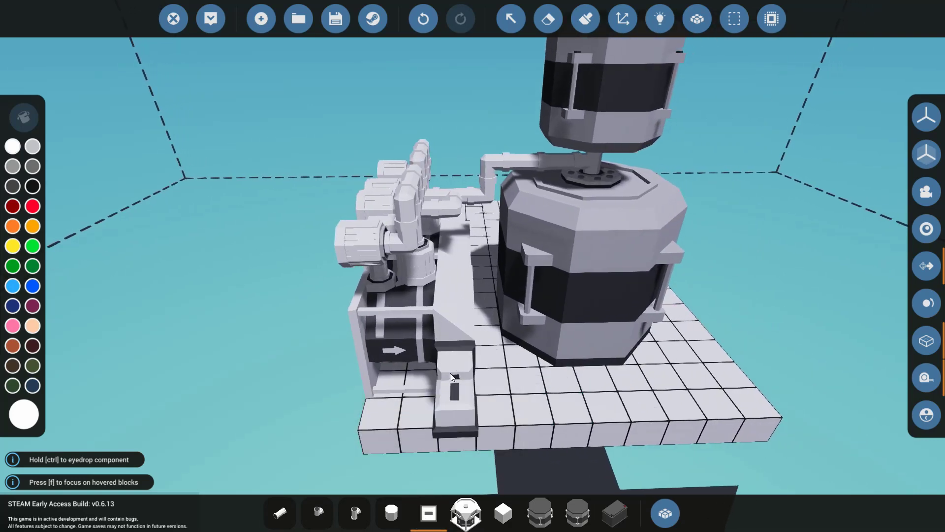
Set the constant number block's output value to 1.
{"action": "key", "text": "a"}
{"action": "key", "text": "d"}
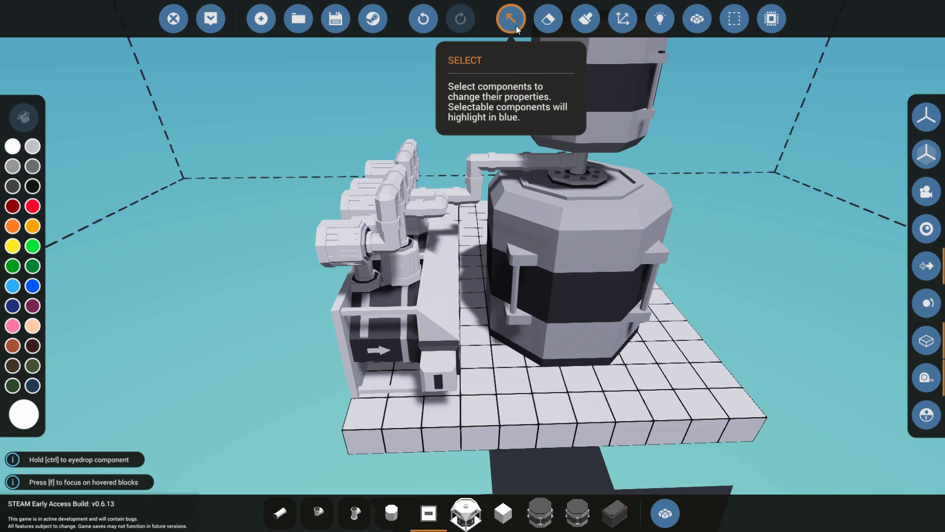
{"action": "left_click", "coordinate": [511, 20]}
{"action": "left_click", "coordinate": [439, 377]}
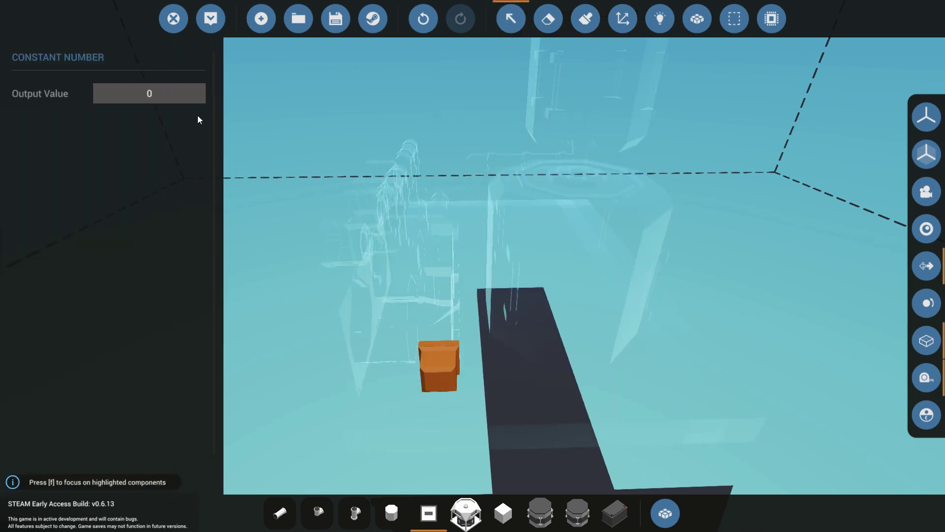
{"action": "type", "text": "1"}
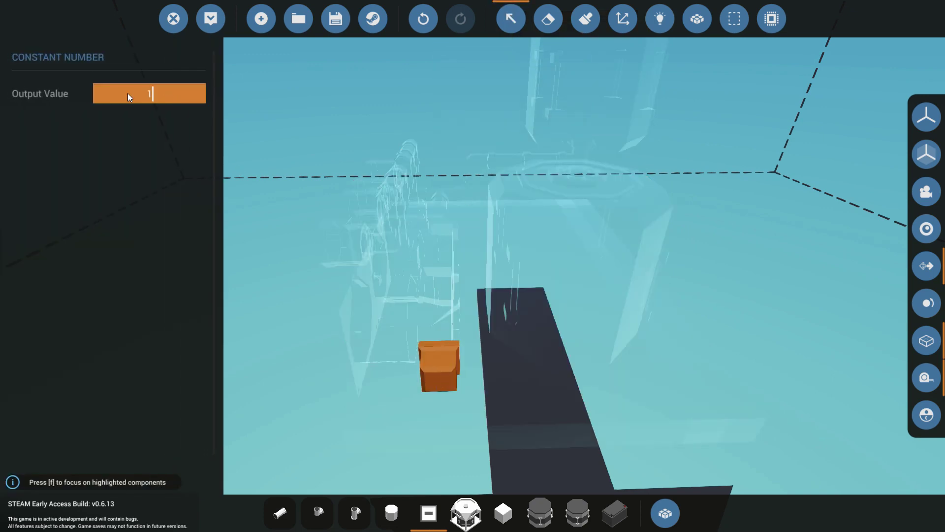
{"action": "left_click", "coordinate": [251, 240]}
Connect the constant number's output to the number nodes of all six small electric motors on the turbine assembly.
{"action": "left_click", "coordinate": [660, 18]}
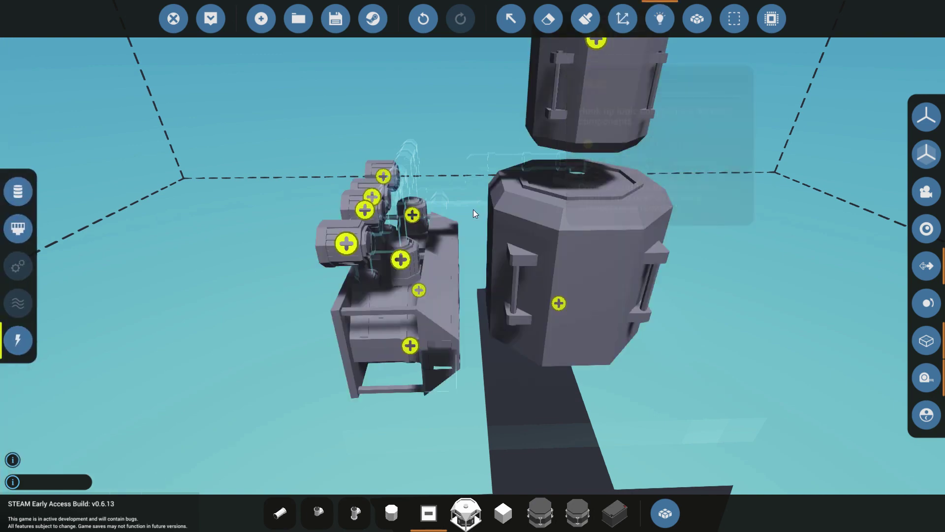
{"action": "left_click", "coordinate": [20, 192]}
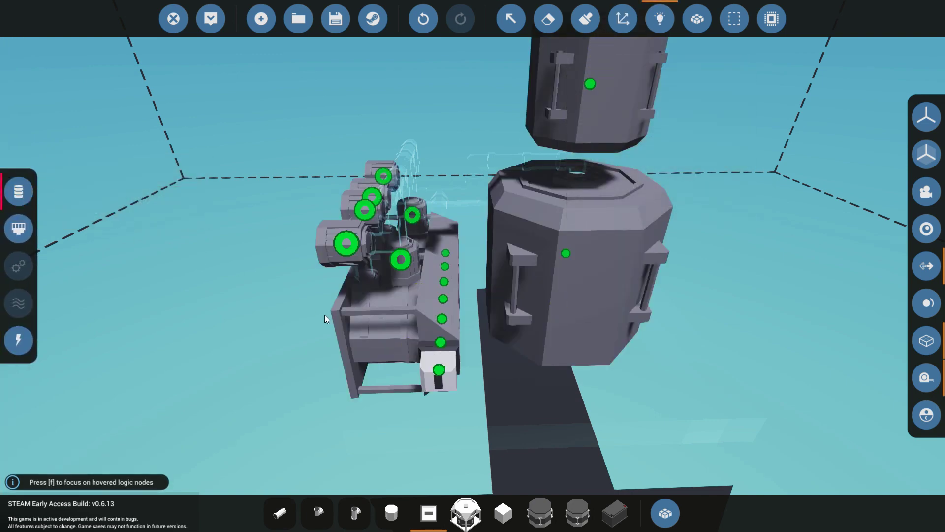
{"action": "mouse_move", "coordinate": [436, 370]}
{"action": "left_mouse_down"}
{"action": "mouse_move", "coordinate": [419, 359]}
{"action": "mouse_move", "coordinate": [383, 421]}
{"action": "mouse_move", "coordinate": [512, 342]}
{"action": "mouse_move", "coordinate": [527, 400]}
{"action": "mouse_move", "coordinate": [452, 464]}
{"action": "left_mouse_up"}
{"action": "key", "text": "s"}
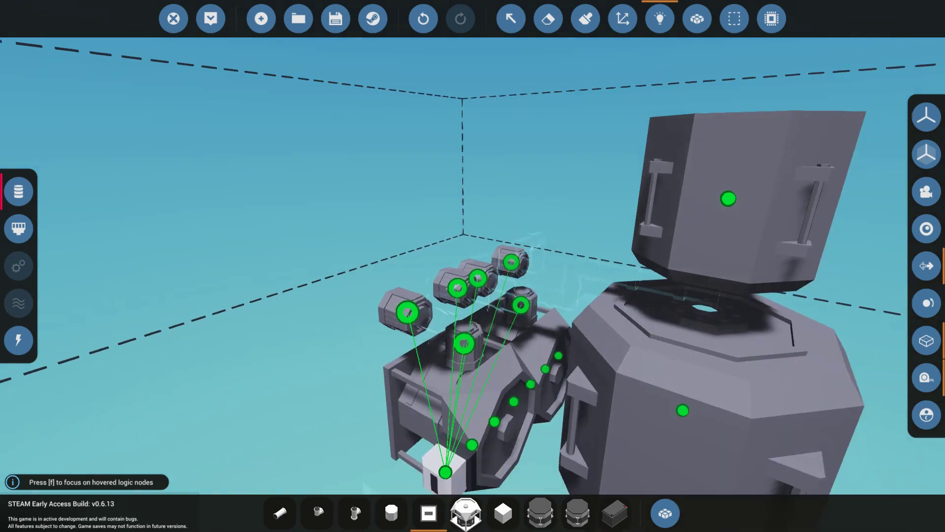
{"action": "left_click", "coordinate": [503, 513]}
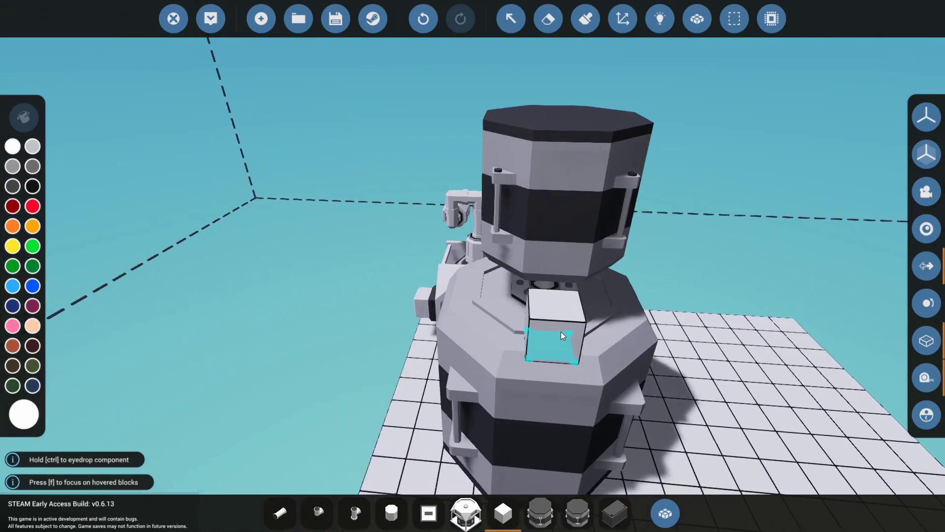
{"action": "key", "text": "d"}
{"action": "key", "text": "a"}
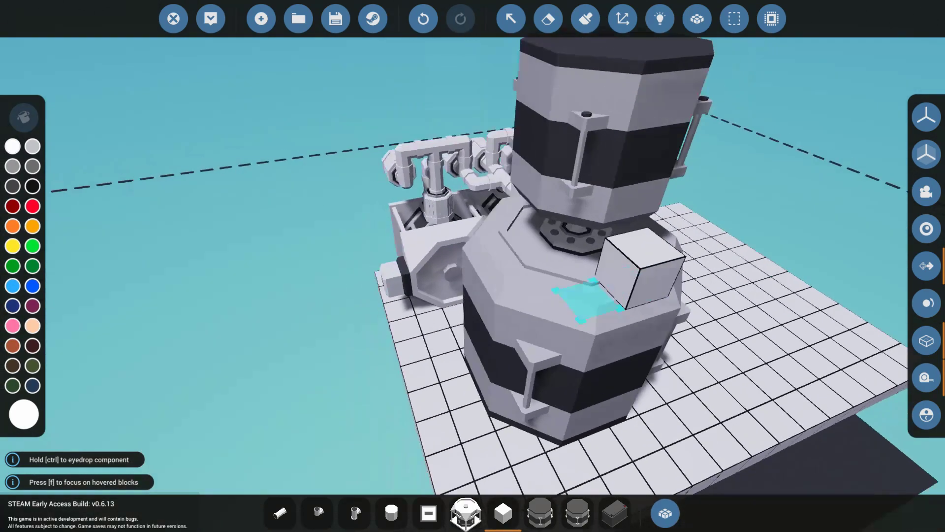
{"action": "key", "text": "w"}
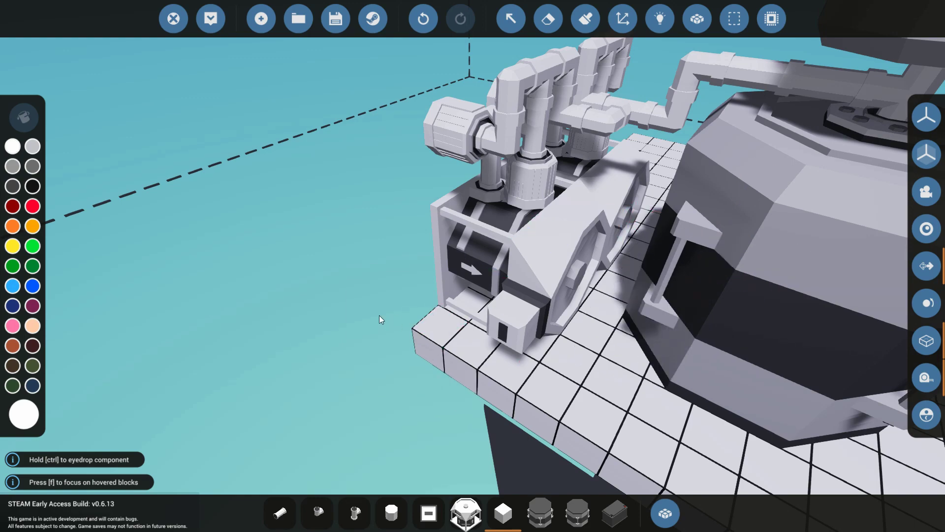
{"action": "key", "text": "s"}
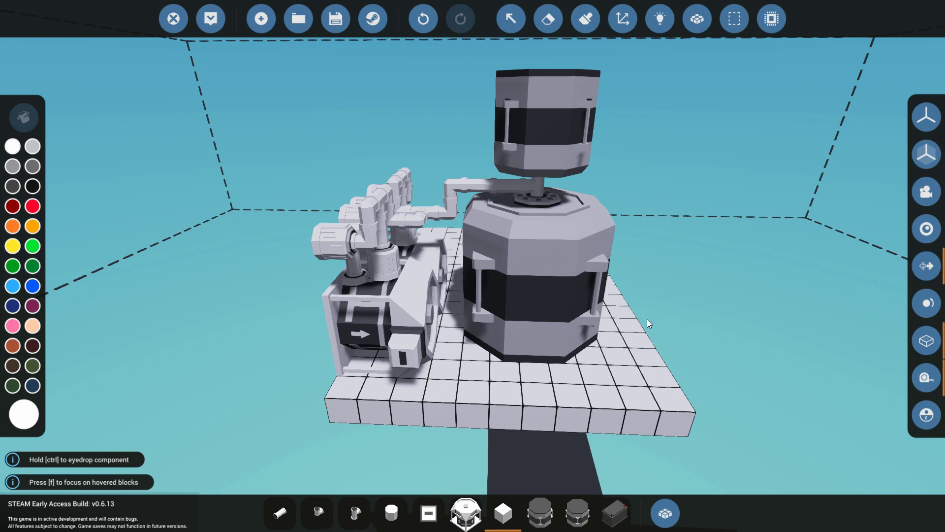
{"action": "key", "text": "a"}
{"action": "key", "text": "d"}
Place a battery on the platform in front of the turbine assembly, next to the large generator.
{"action": "left_click", "coordinate": [614, 510]}
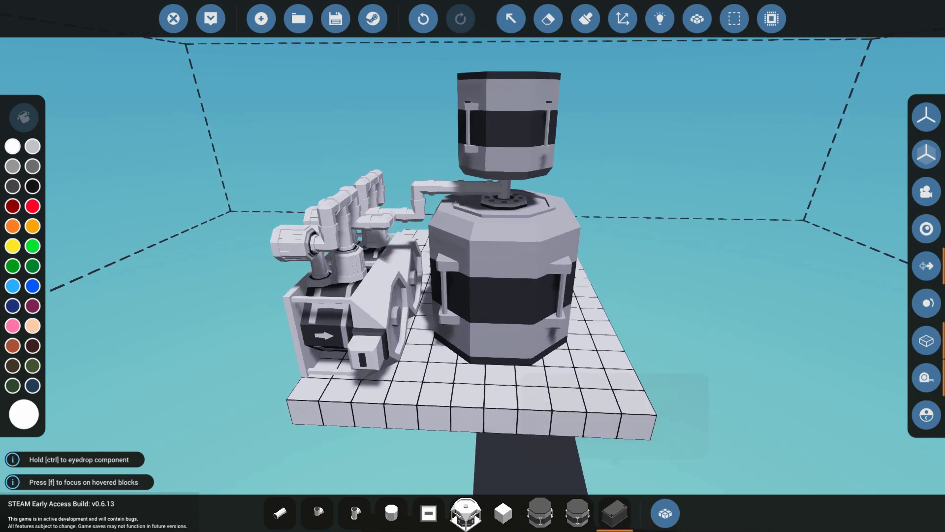
{"action": "key", "text": "d"}
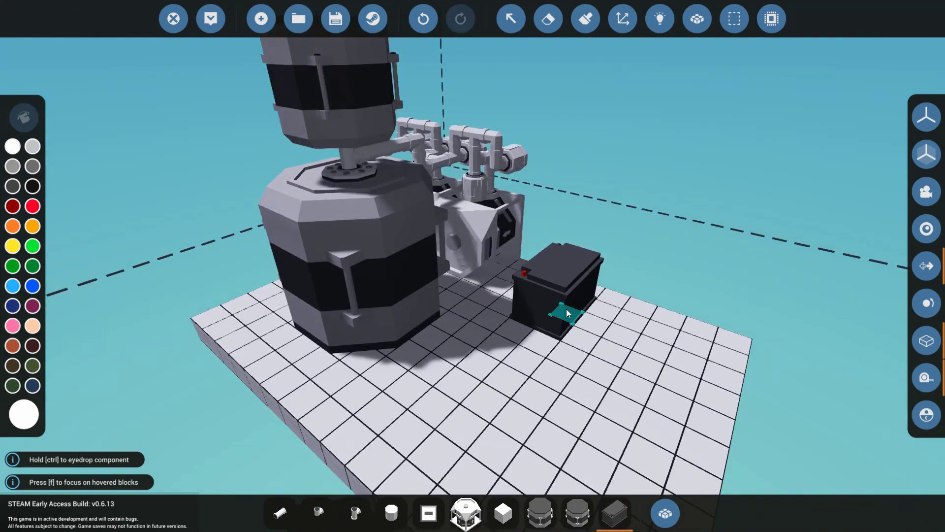
{"action": "left_click", "coordinate": [567, 313]}
Connect the battery's electric node to both generators, both turbines and all six small electric motors.
{"action": "left_click", "coordinate": [660, 19]}
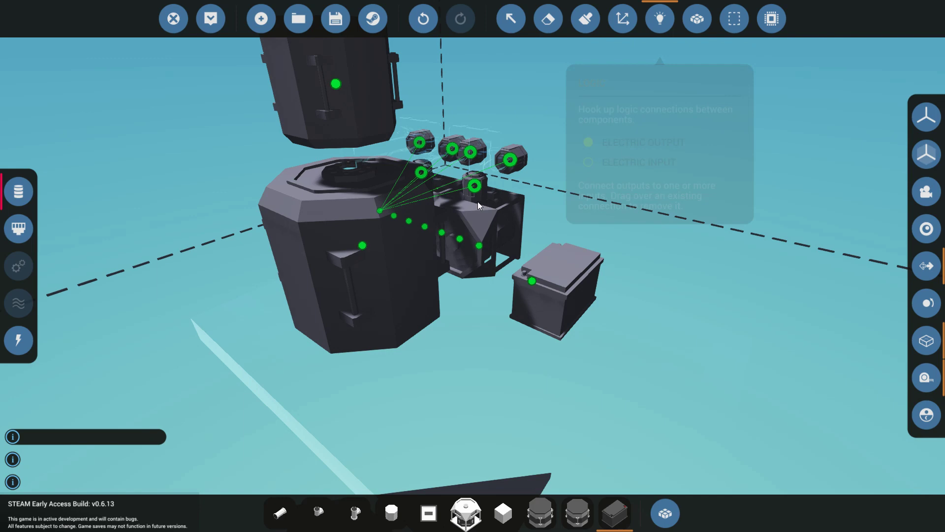
{"action": "left_click", "coordinate": [18, 339]}
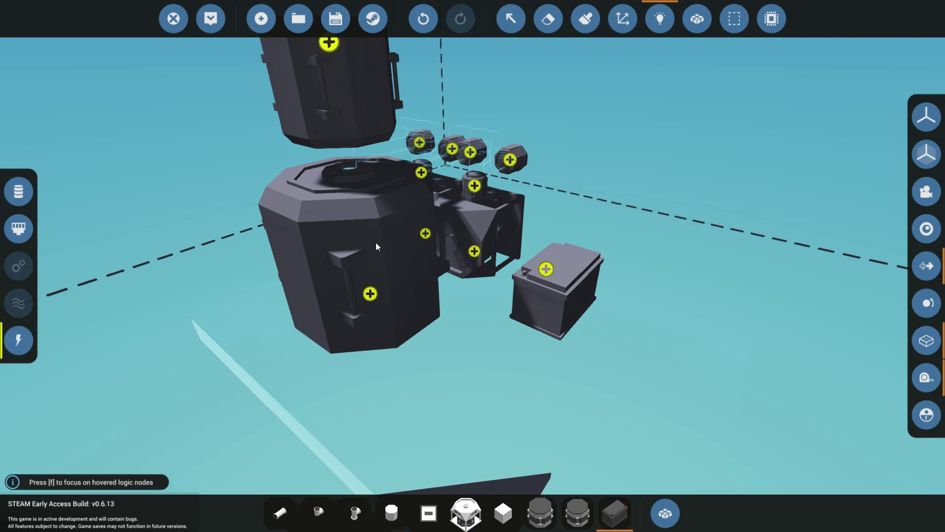
{"action": "key", "text": "d"}
{"action": "key", "text": "w"}
{"action": "mouse_move", "coordinate": [468, 211]}
{"action": "left_mouse_down"}
{"action": "mouse_move", "coordinate": [537, 386]}
{"action": "mouse_move", "coordinate": [493, 265]}
{"action": "mouse_move", "coordinate": [491, 229]}
{"action": "mouse_move", "coordinate": [503, 222]}
{"action": "mouse_move", "coordinate": [536, 237]}
{"action": "mouse_move", "coordinate": [492, 261]}
{"action": "mouse_move", "coordinate": [458, 243]}
{"action": "mouse_move", "coordinate": [458, 310]}
{"action": "mouse_move", "coordinate": [493, 341]}
{"action": "mouse_move", "coordinate": [353, 368]}
{"action": "mouse_move", "coordinate": [313, 99]}
{"action": "mouse_move", "coordinate": [405, 277]}
{"action": "mouse_move", "coordinate": [536, 386]}
{"action": "left_mouse_up"}
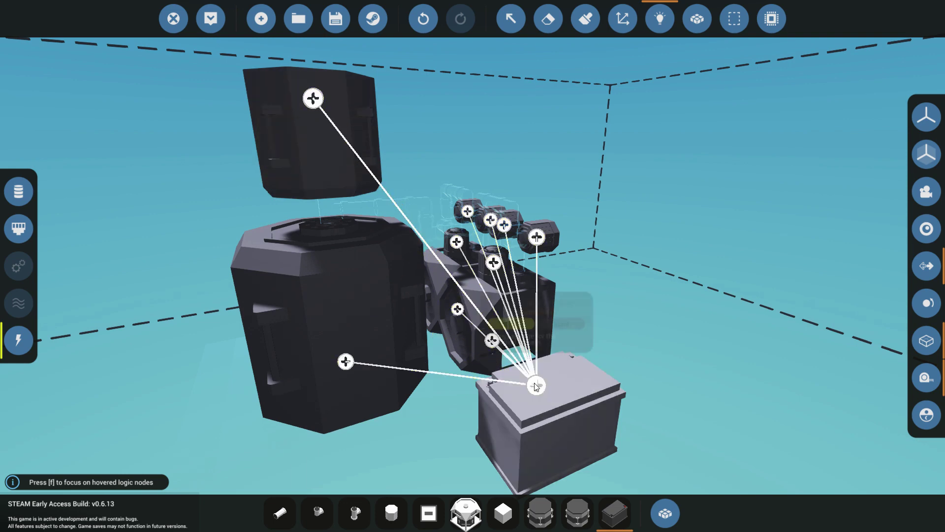
{"action": "left_click", "coordinate": [537, 386]}
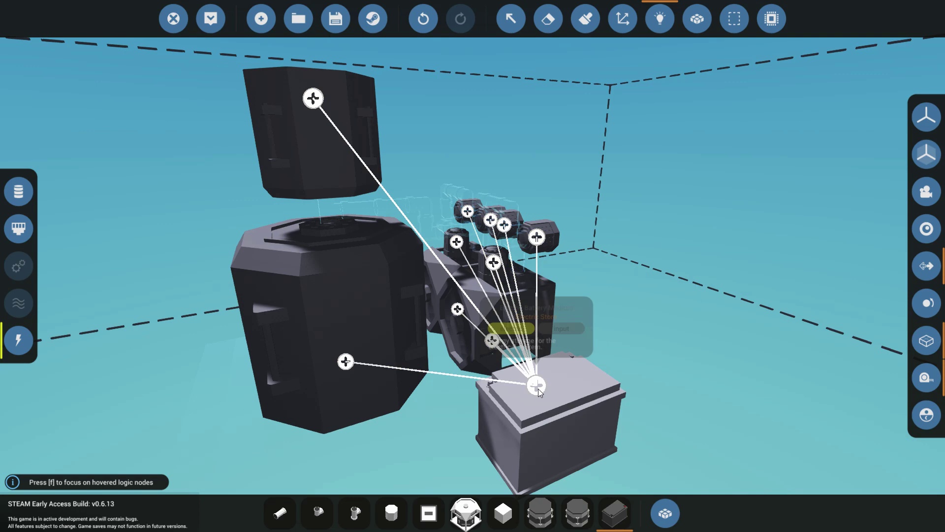
{"action": "left_click_drag", "start_coordinate": [537, 386], "coordinate": [301, 132]}
{"action": "left_click_drag", "start_coordinate": [532, 347], "coordinate": [523, 296]}
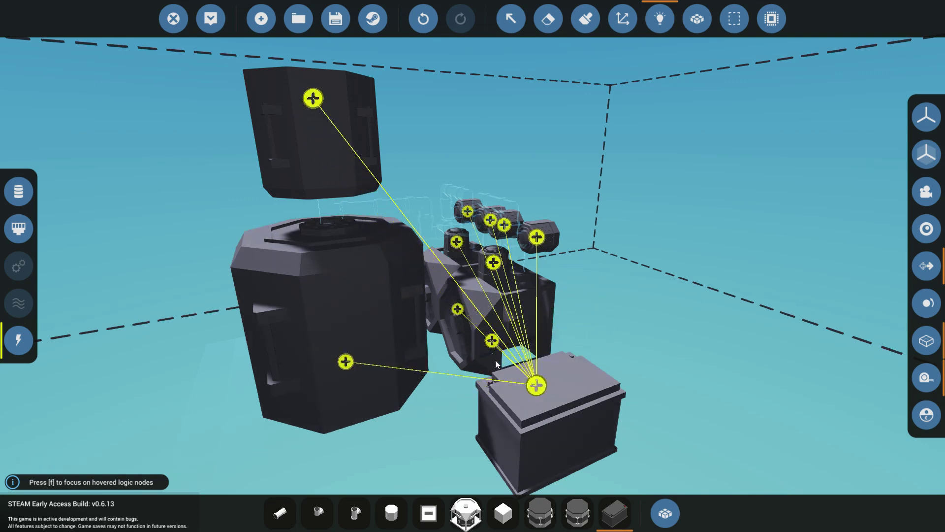
Spawn the finished power unit in the hangar for a test.
{"action": "key", "text": "a"}
{"action": "left_click", "coordinate": [494, 524]}
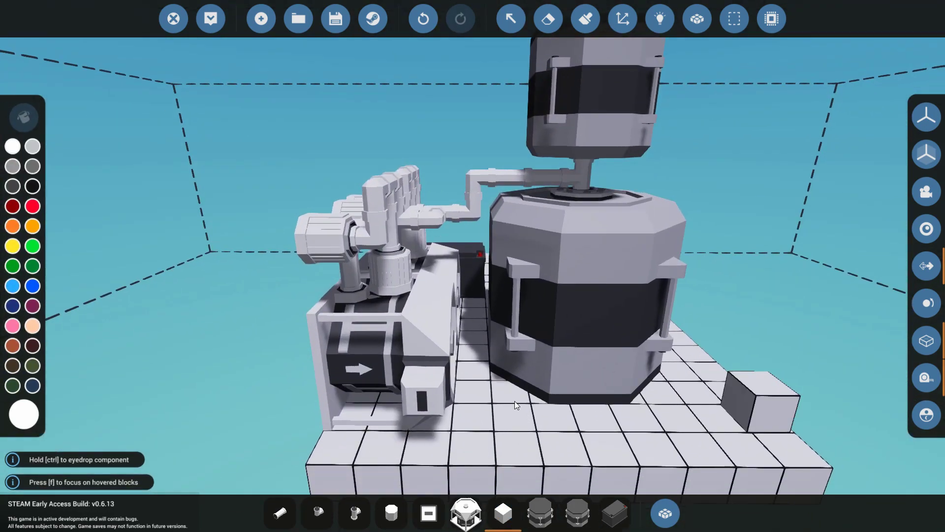
{"action": "key", "text": "d"}
{"action": "key", "text": "s"}
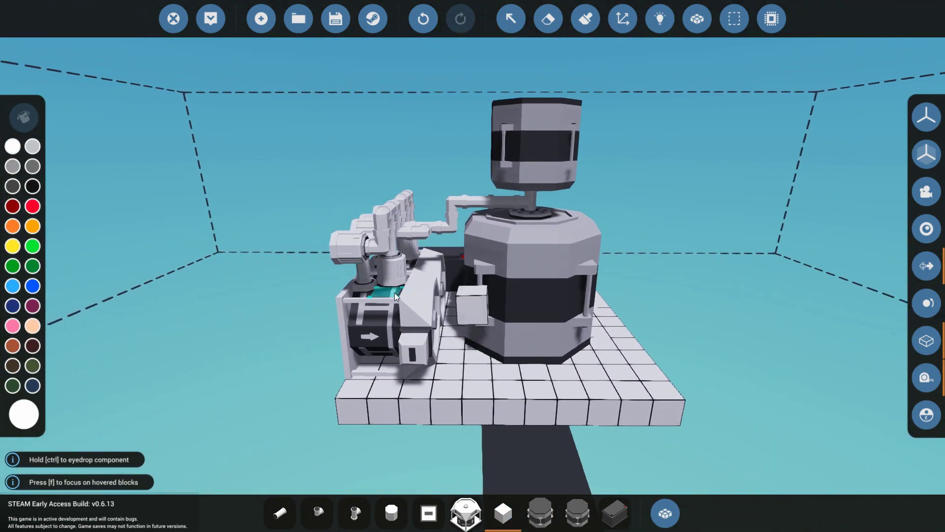
{"action": "left_click", "coordinate": [211, 19]}
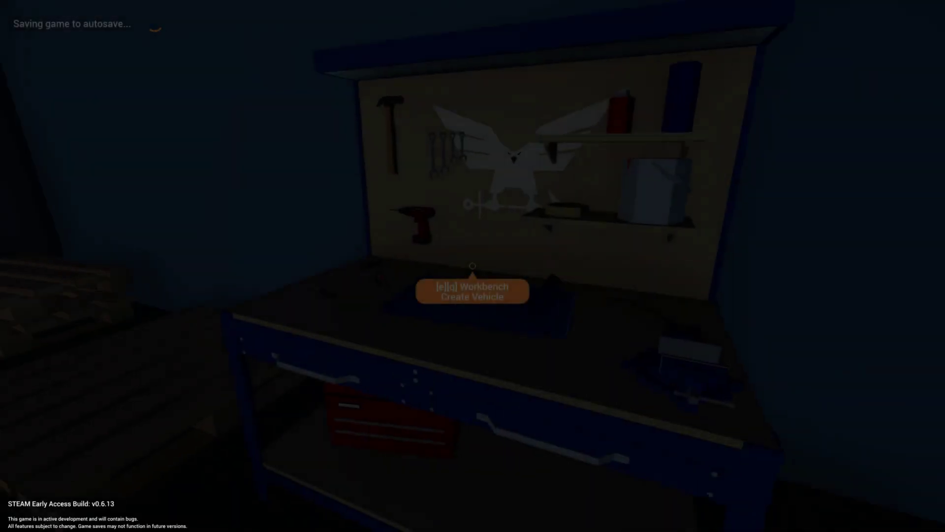
Walk up to the spawned power unit and examine its battery, turbines, pipework and generators from the platform.
{"action": "key", "text": "w"}
{"action": "key", "text": "w"}
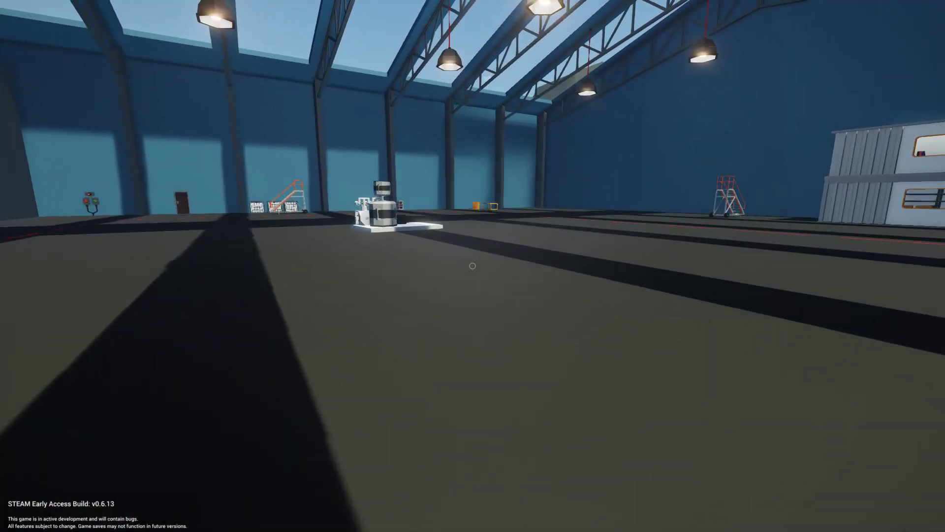
{"action": "key", "text": "w"}
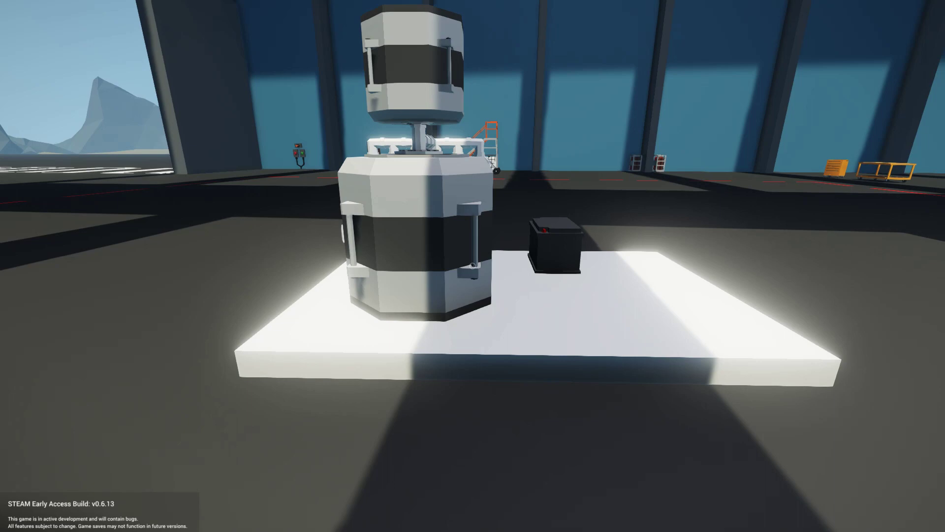
{"action": "key", "text": "d"}
{"action": "key", "text": "space"}
{"action": "key", "text": "w"}
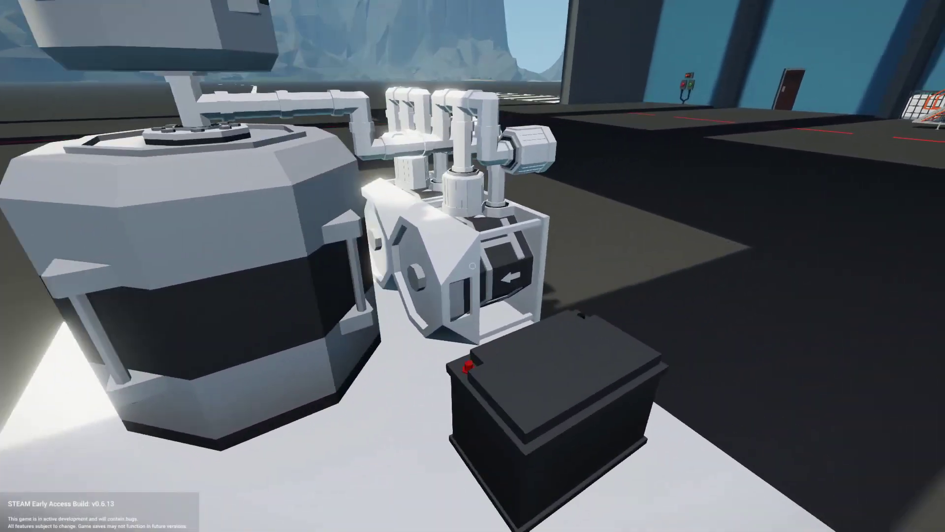
{"action": "key", "text": "d"}
{"action": "key", "text": "d"}
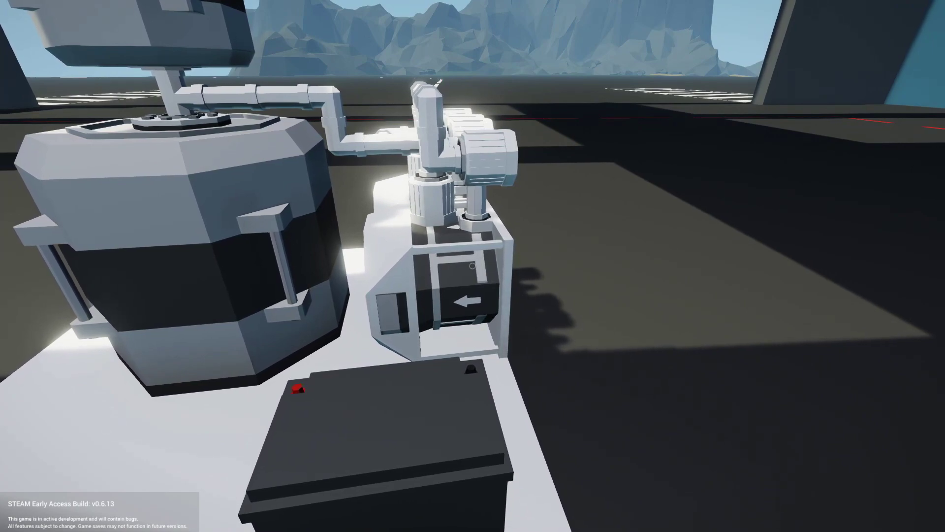
{"action": "key", "text": "a"}
{"action": "key", "text": "d"}
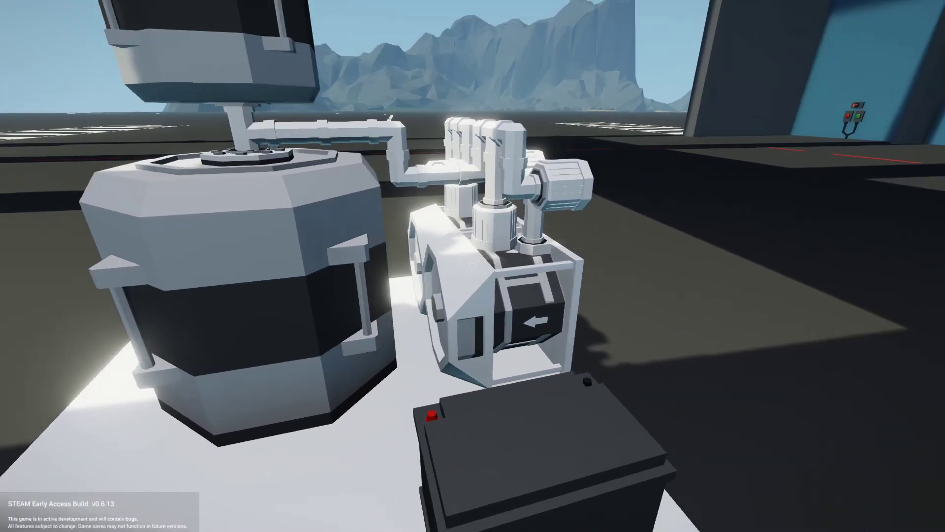
{"action": "key", "text": "d"}
Back in the vehicle editor, place a small electric motor upright on the open platform area and mount the red-hubbed propeller on it.
{"action": "key", "text": "l"}
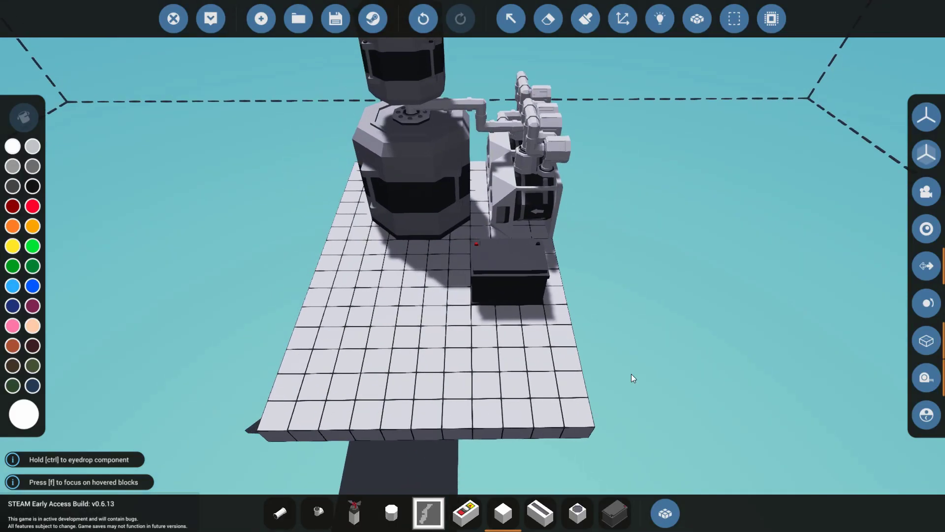
{"action": "left_click_drag", "start_coordinate": [671, 352], "coordinate": [616, 370]}
{"action": "key", "text": "4"}
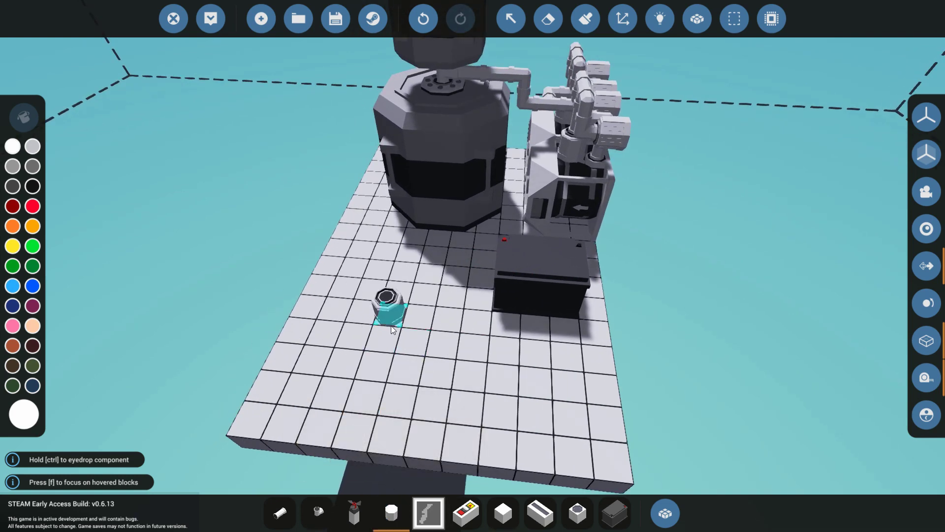
{"action": "key", "text": "3"}
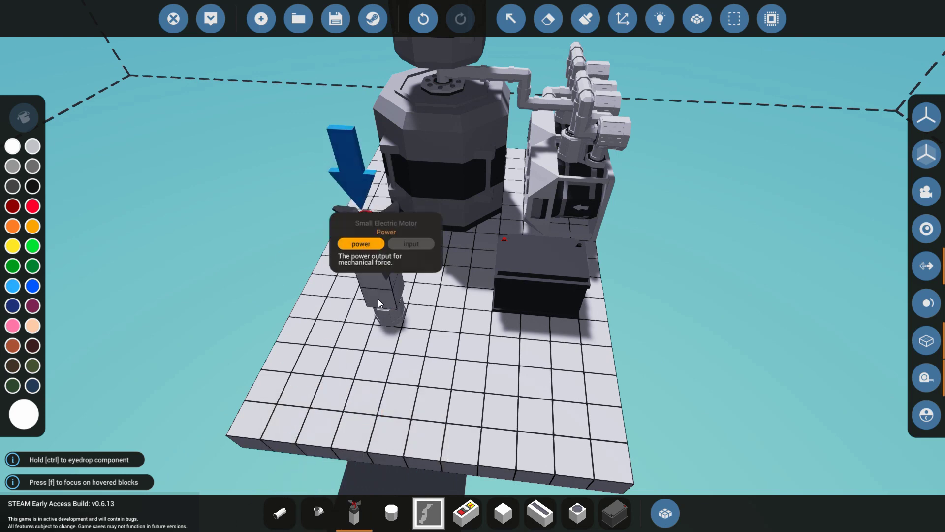
{"action": "left_click", "coordinate": [378, 301]}
{"action": "left_click", "coordinate": [390, 510]}
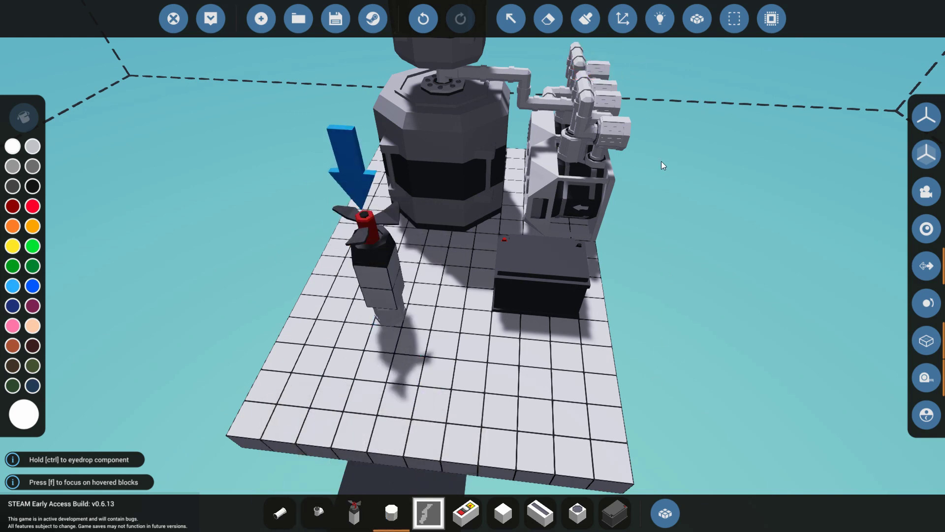
Add the Electric Circuit Breaker to the quick-access components and place one on the platform between the propeller motor and the battery.
{"action": "left_click", "coordinate": [665, 513]}
{"action": "scroll", "coordinate": [423, 386], "scroll_direction": "down", "scroll_amount": 5}
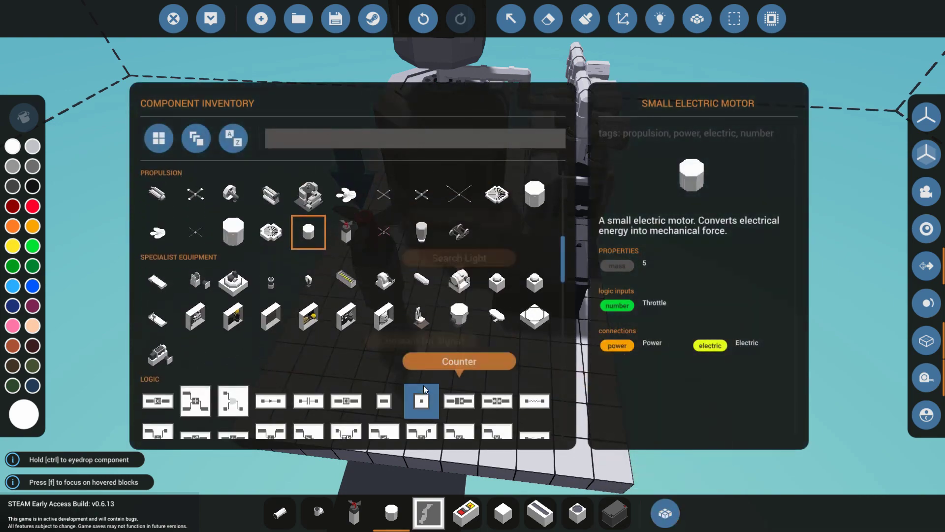
{"action": "scroll", "coordinate": [389, 384], "scroll_direction": "down", "scroll_amount": 10}
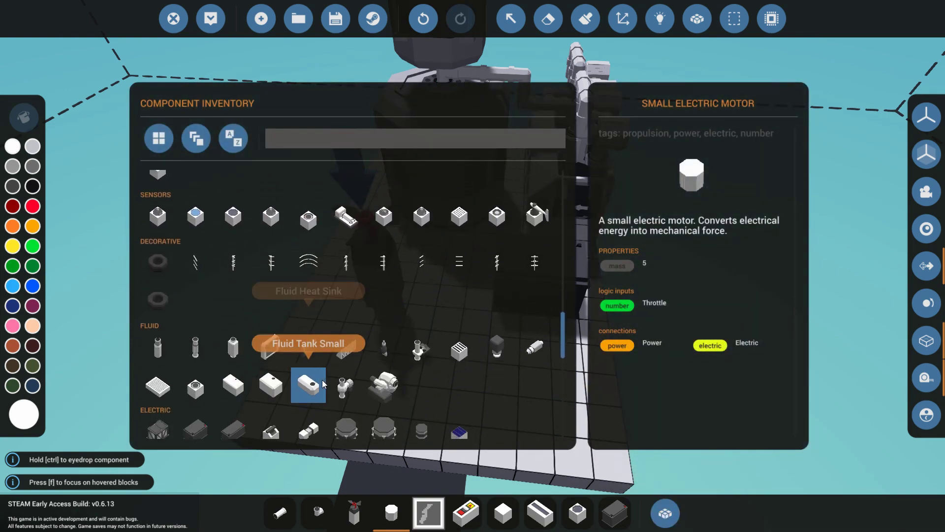
{"action": "scroll", "coordinate": [270, 373], "scroll_direction": "down", "scroll_amount": 2}
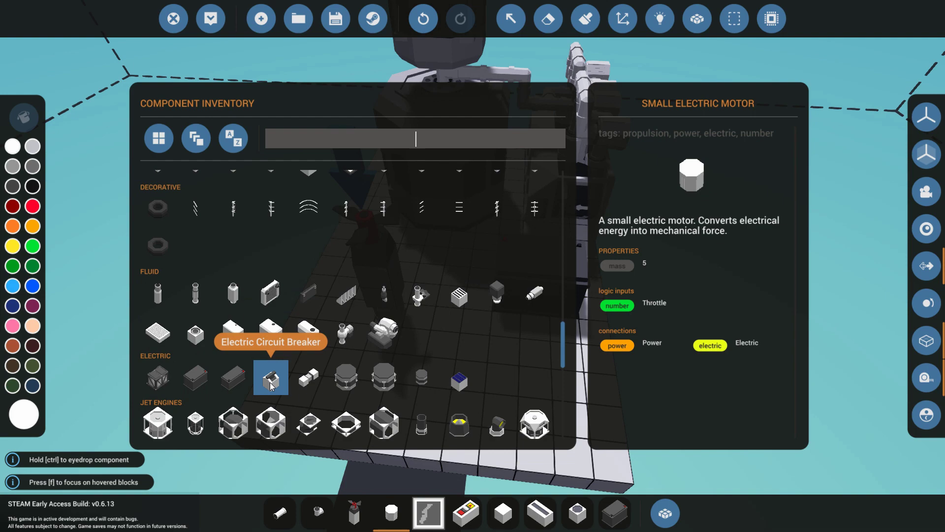
{"action": "left_click_drag", "start_coordinate": [271, 377], "coordinate": [316, 512]}
{"action": "left_click", "coordinate": [665, 513]}
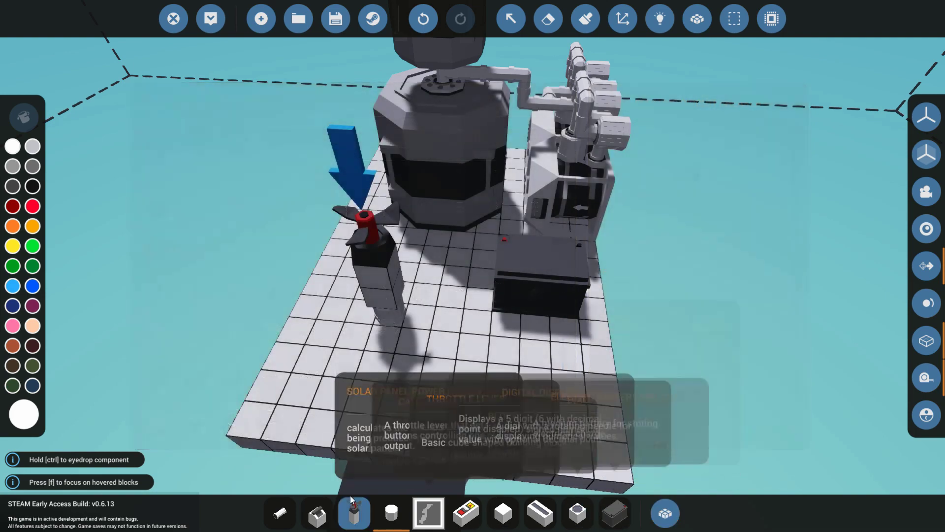
{"action": "left_click", "coordinate": [443, 315]}
Connect one electric node of the circuit breaker to the battery and the other to the propeller's small electric motor.
{"action": "key", "text": "w"}
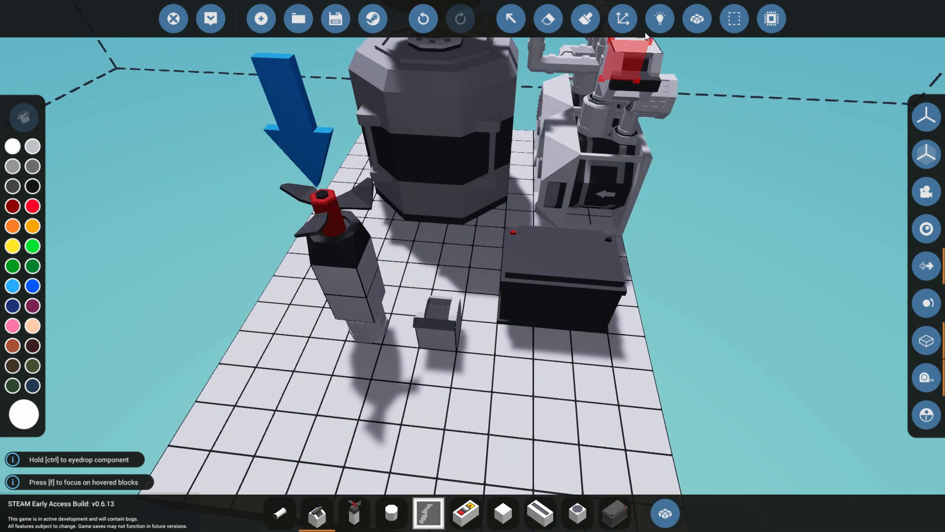
{"action": "left_click", "coordinate": [660, 18]}
{"action": "left_click_drag", "start_coordinate": [439, 323], "coordinate": [561, 253]}
{"action": "left_click_drag", "start_coordinate": [437, 299], "coordinate": [365, 316]}
{"action": "key", "text": "s"}
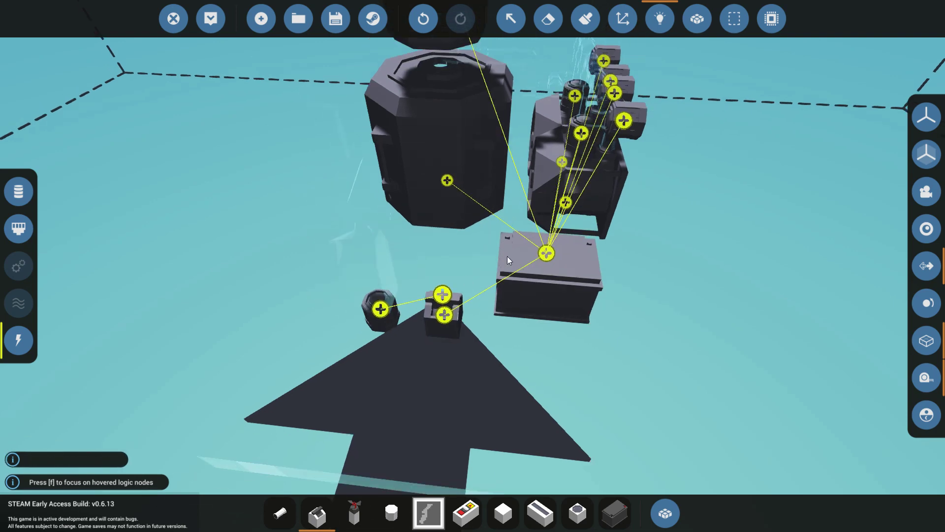
{"action": "left_click", "coordinate": [504, 513]}
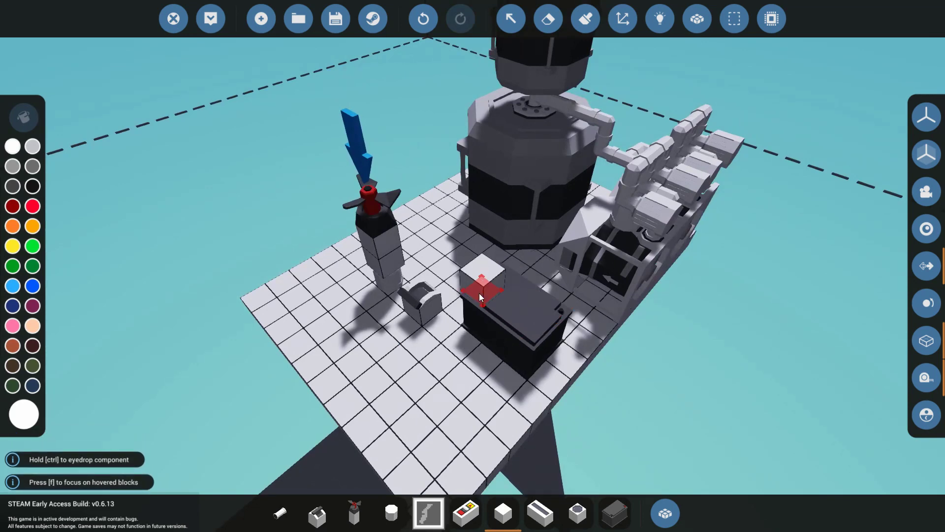
{"action": "key", "text": "d"}
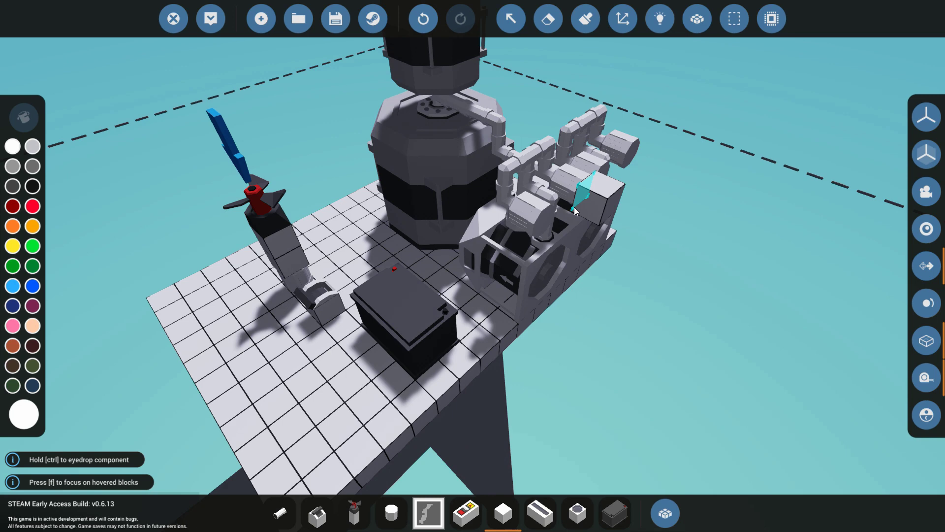
{"action": "left_click_drag", "start_coordinate": [409, 329], "coordinate": [464, 335]}
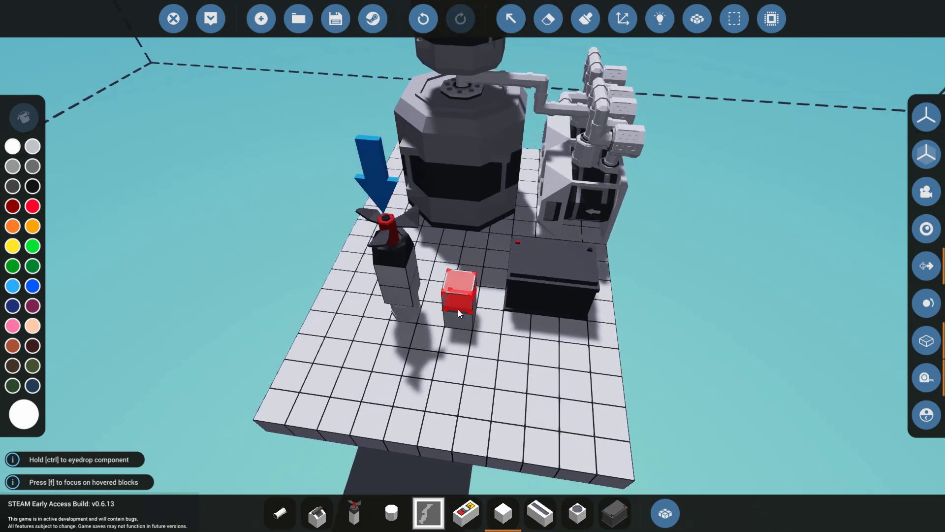
{"action": "left_click", "coordinate": [454, 334]}
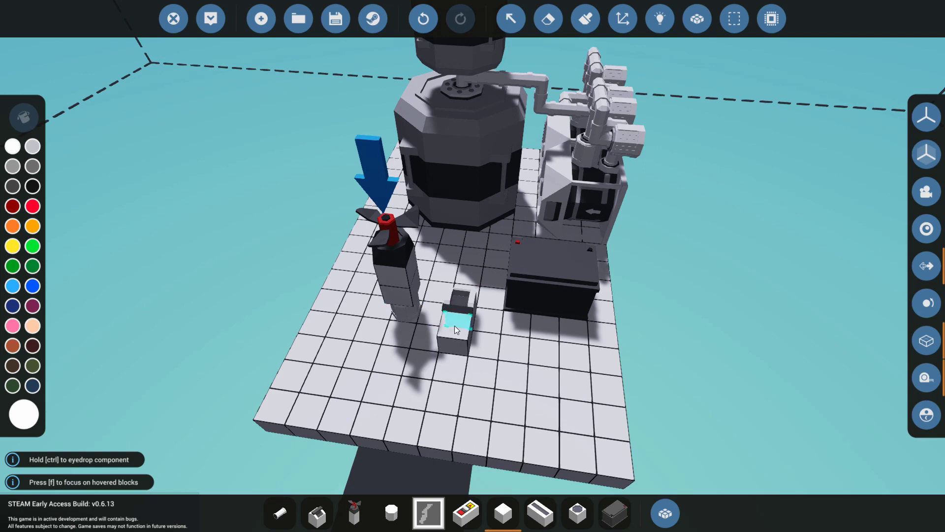
Place the solar panel microcontroller beside the propeller motor and two adjacent dials in front of the circuit breaker.
{"action": "left_click", "coordinate": [428, 516]}
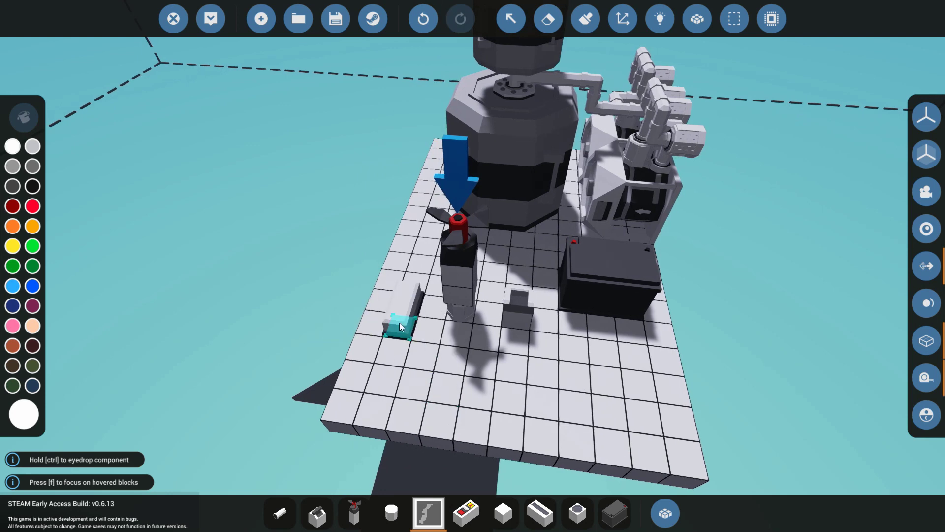
{"action": "left_click", "coordinate": [578, 513]}
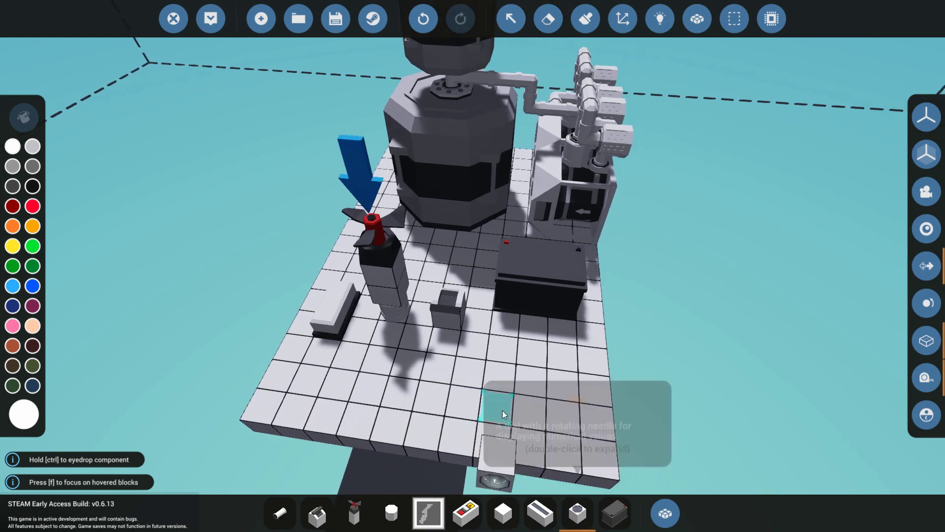
{"action": "scroll", "coordinate": [500, 408], "scroll_direction": "up", "scroll_amount": 2}
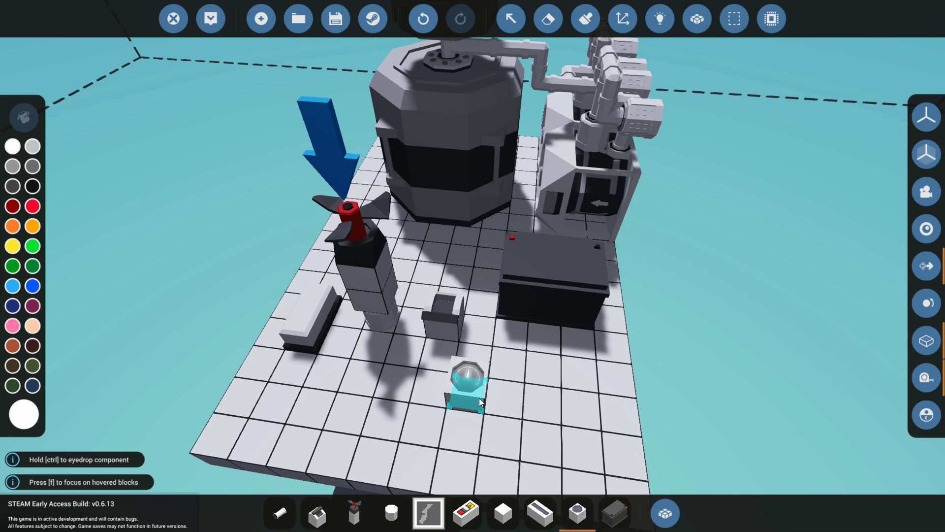
{"action": "left_click", "coordinate": [480, 398]}
{"action": "left_click", "coordinate": [512, 399]}
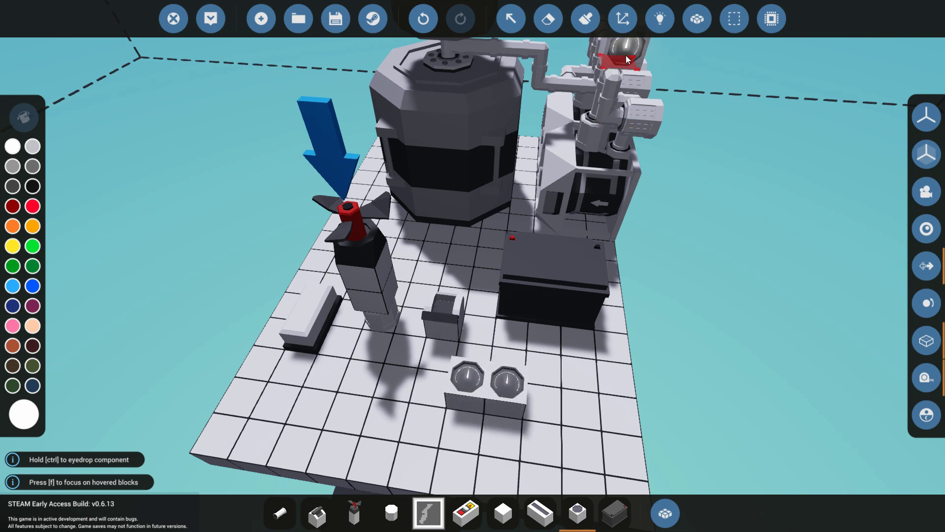
Connect the battery's charge output to the number input of the dial nearer the battery.
{"action": "left_click", "coordinate": [660, 19]}
{"action": "mouse_move", "coordinate": [507, 390]}
{"action": "left_mouse_down"}
{"action": "mouse_move", "coordinate": [553, 255]}
{"action": "mouse_move", "coordinate": [467, 386]}
{"action": "mouse_move", "coordinate": [520, 250]}
{"action": "left_mouse_up"}
{"action": "left_click", "coordinate": [18, 191]}
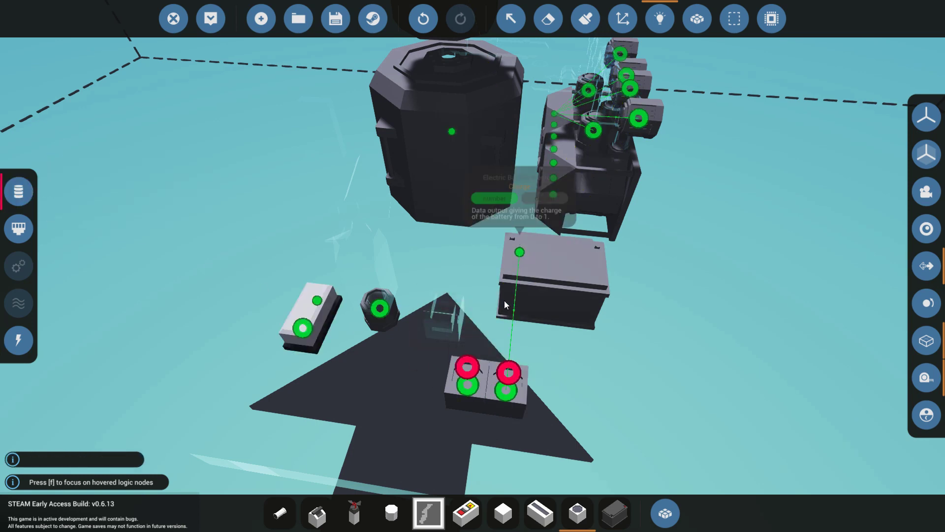
{"action": "left_click_drag", "start_coordinate": [504, 300], "coordinate": [485, 325]}
{"action": "key", "text": "w"}
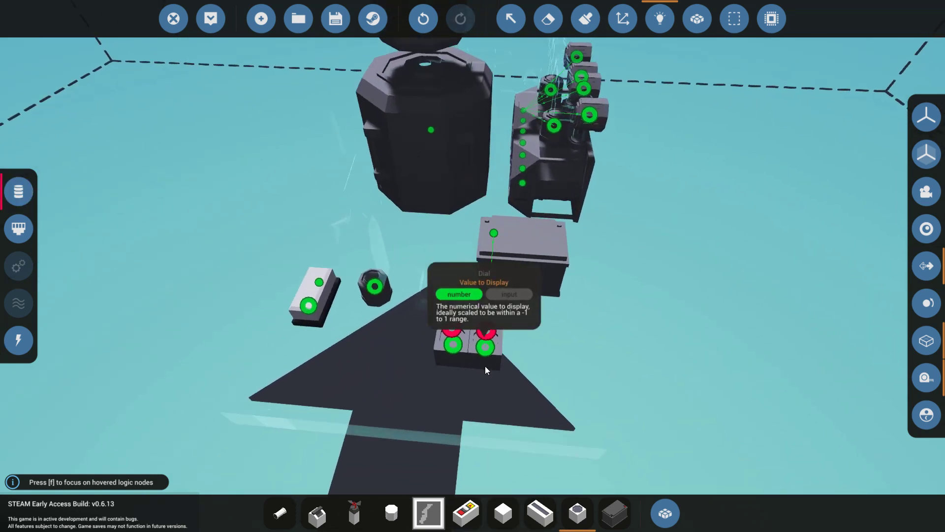
Add the Add logic component to the quick-access components and place one on the platform behind the circuit breaker.
{"action": "key", "text": "w"}
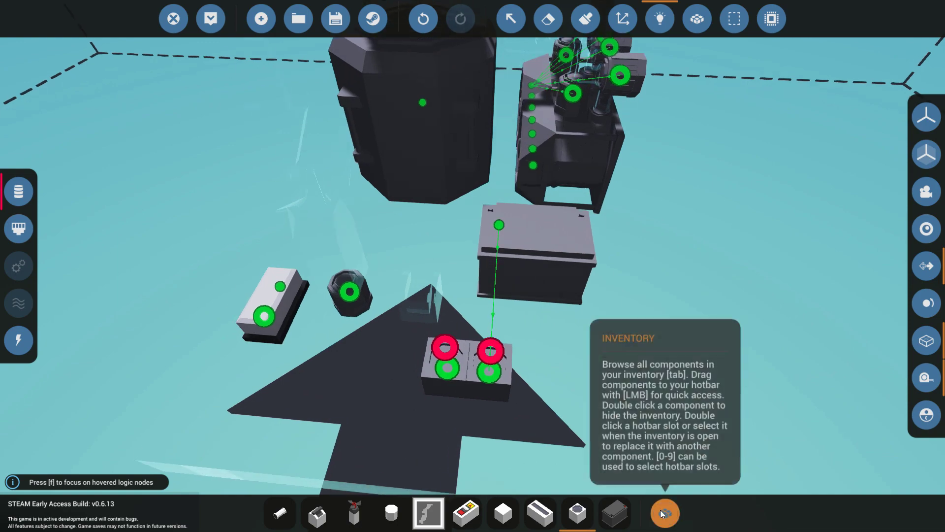
{"action": "left_click", "coordinate": [664, 513]}
{"action": "left_click", "coordinate": [414, 143]}
{"action": "type", "text": "add"}
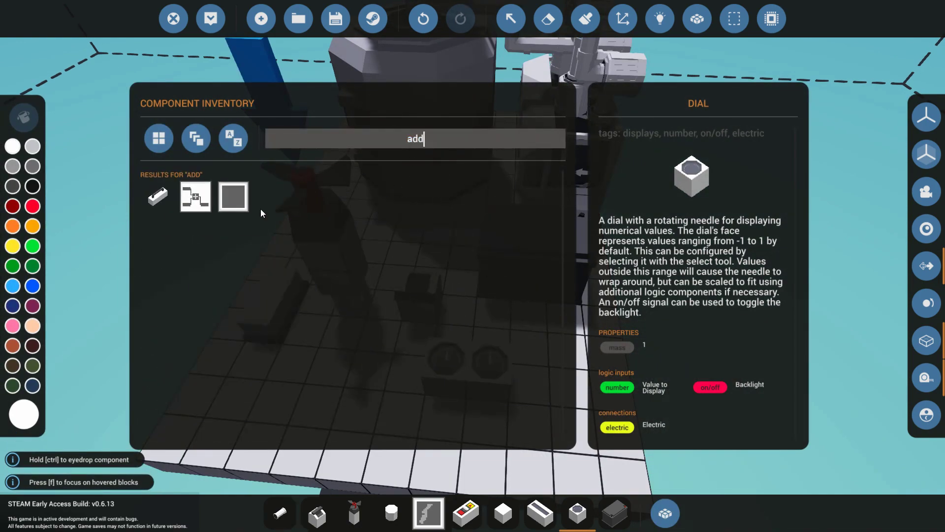
{"action": "left_click_drag", "start_coordinate": [196, 197], "coordinate": [391, 513]}
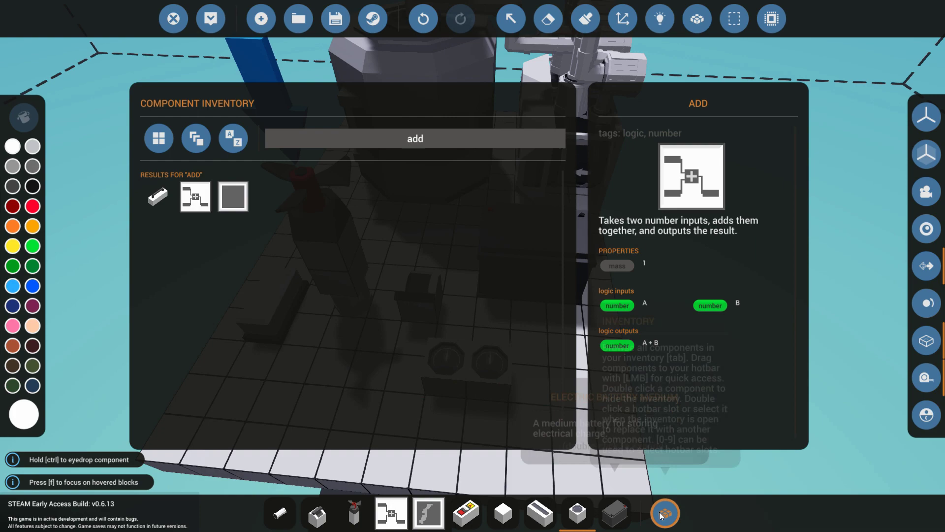
{"action": "key", "text": "Escape"}
{"action": "left_click", "coordinate": [418, 231]}
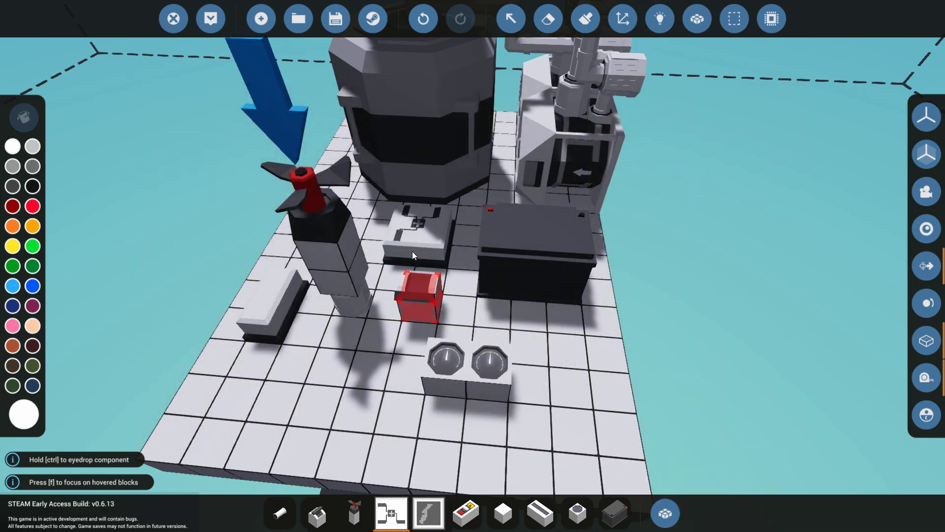
Connect the lower and upper generators' number outputs to the Add component's inputs B and A, and its result to the unconnected dial.
{"action": "left_click", "coordinate": [660, 19]}
{"action": "scroll", "coordinate": [517, 162], "scroll_direction": "down", "scroll_amount": 5}
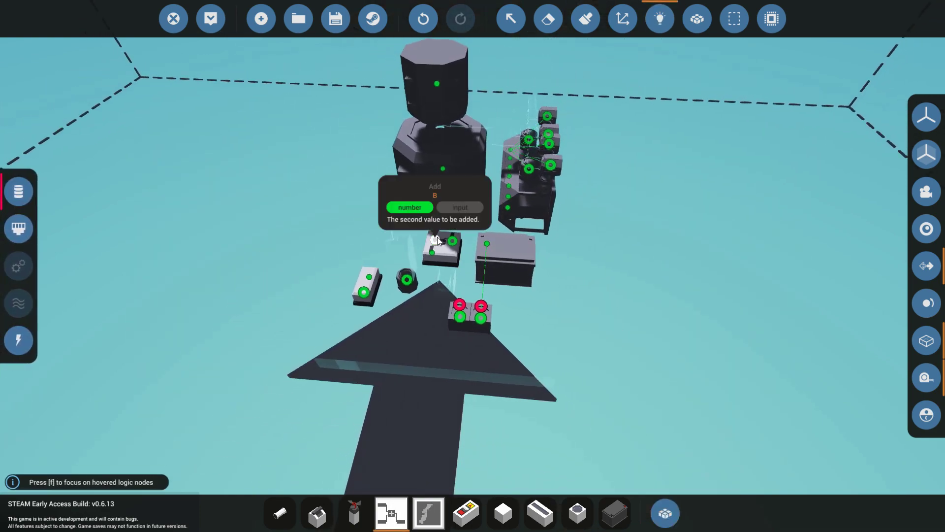
{"action": "left_click_drag", "start_coordinate": [435, 240], "coordinate": [443, 169]}
{"action": "left_click_drag", "start_coordinate": [442, 95], "coordinate": [447, 181]}
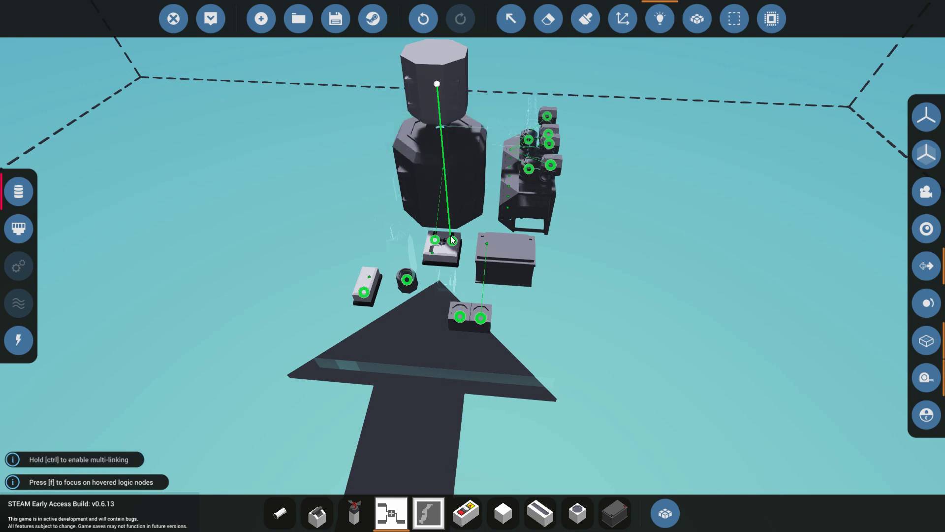
{"action": "left_click_drag", "start_coordinate": [453, 240], "coordinate": [452, 240]}
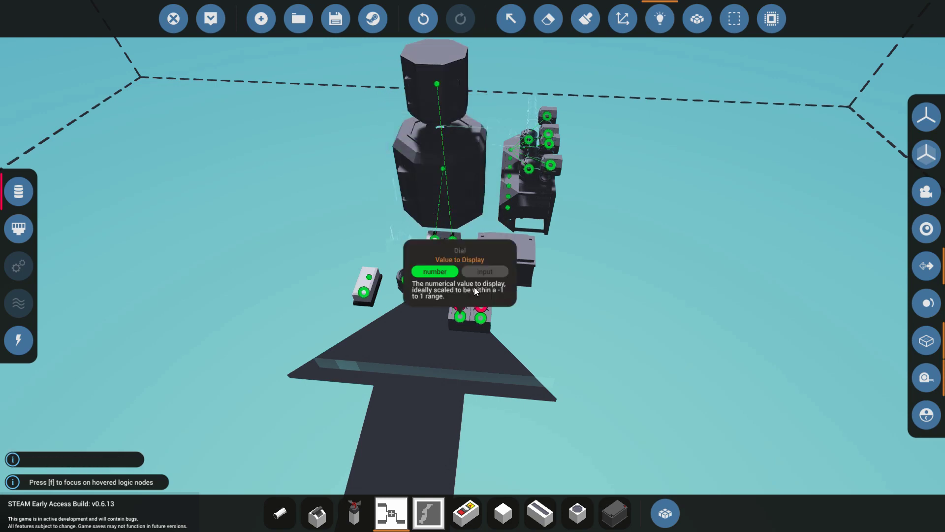
{"action": "scroll", "coordinate": [476, 291], "scroll_direction": "up", "scroll_amount": 4}
Name the dial linked to the battery "battery" and set its minimum value to 0.
{"action": "left_click", "coordinate": [511, 18]}
{"action": "left_click", "coordinate": [487, 355]}
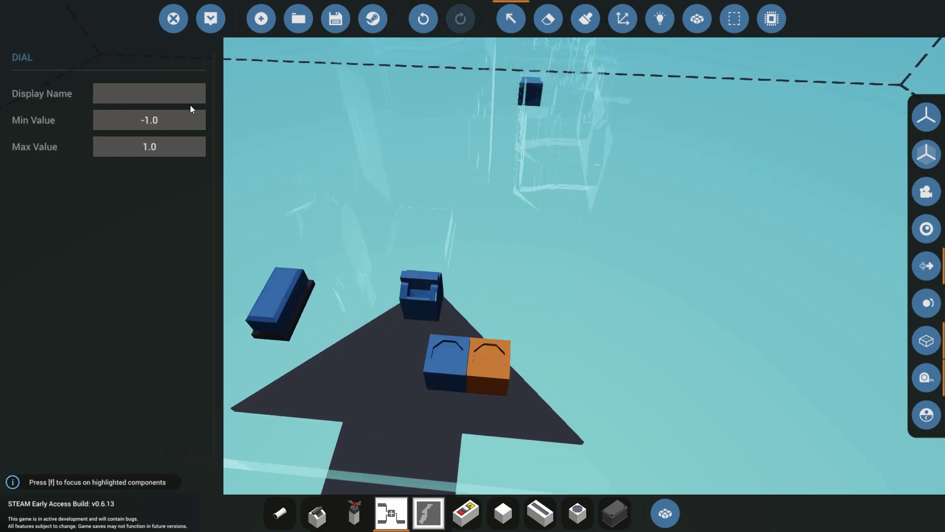
{"action": "type", "text": "battery"}
{"action": "type", "text": "0"}
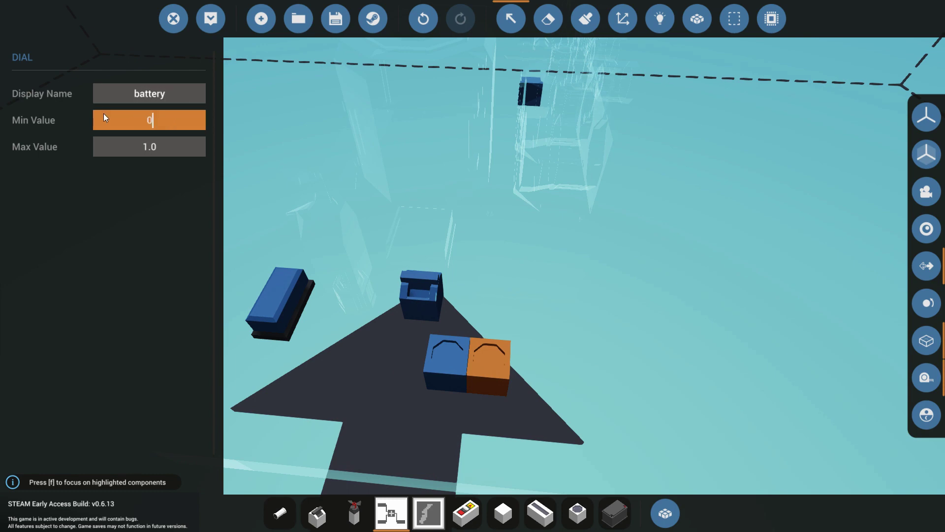
{"action": "key", "text": "Return"}
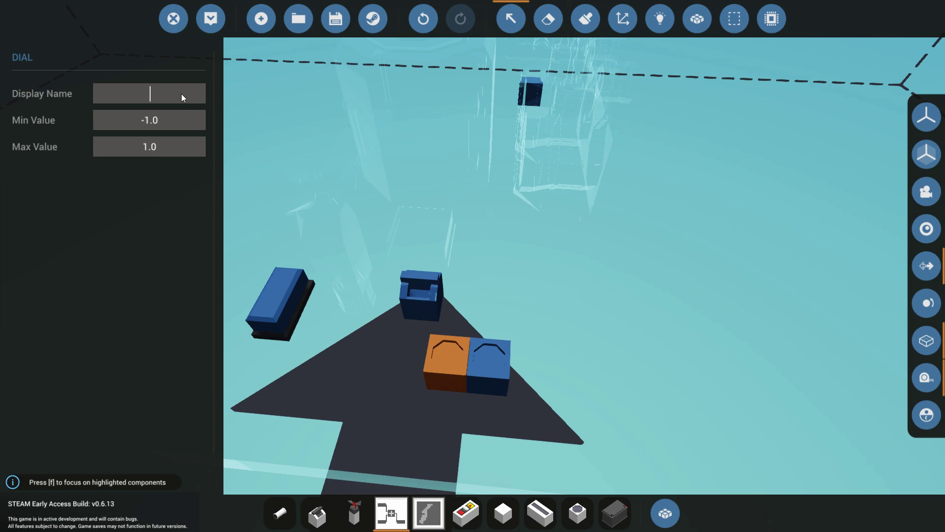
Name the other dial "power output" and set its range from 0 to 80.
{"action": "type", "text": "power output"}
{"action": "left_click", "coordinate": [173, 122]}
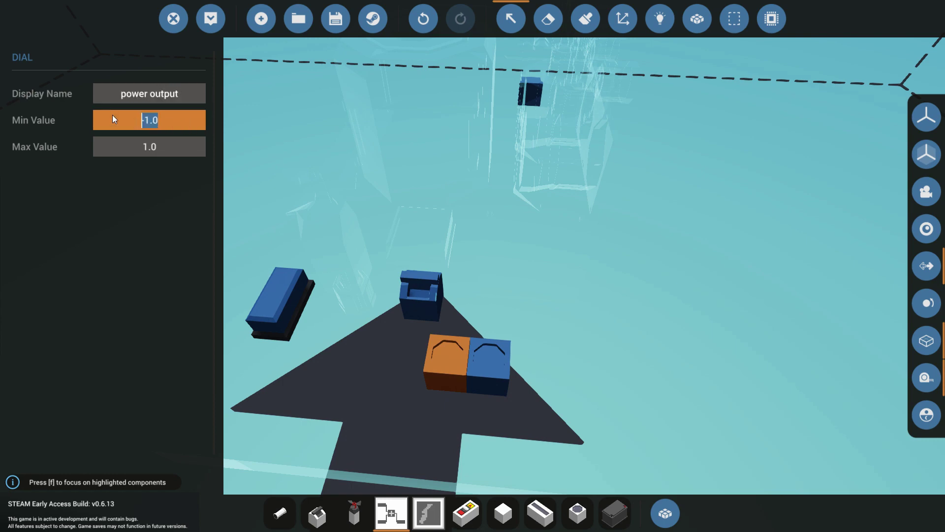
{"action": "type", "text": "0"}
{"action": "left_click", "coordinate": [133, 147]}
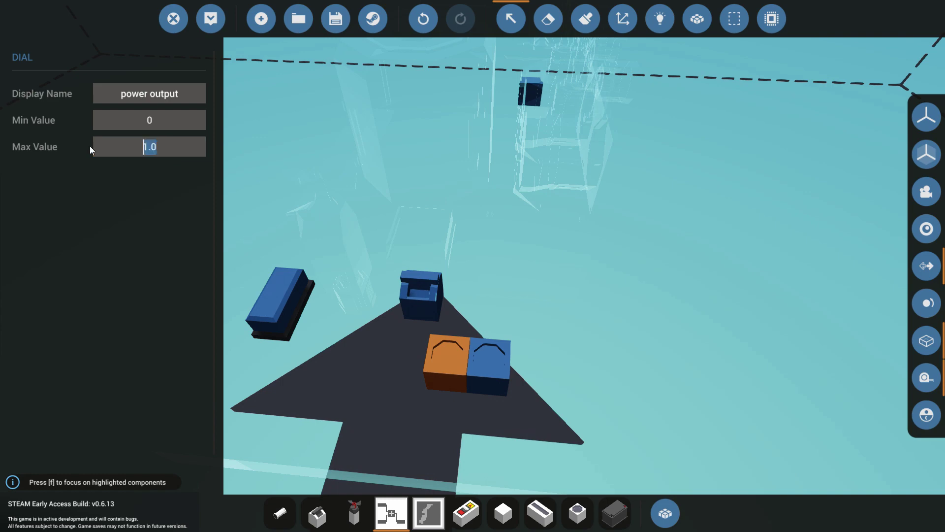
{"action": "key", "text": "BackSpace"}
{"action": "type", "text": "80"}
{"action": "left_click", "coordinate": [447, 266]}
Place a digital display, rotated to line up with the two dials, directly beside the power output dial.
{"action": "key", "text": "a"}
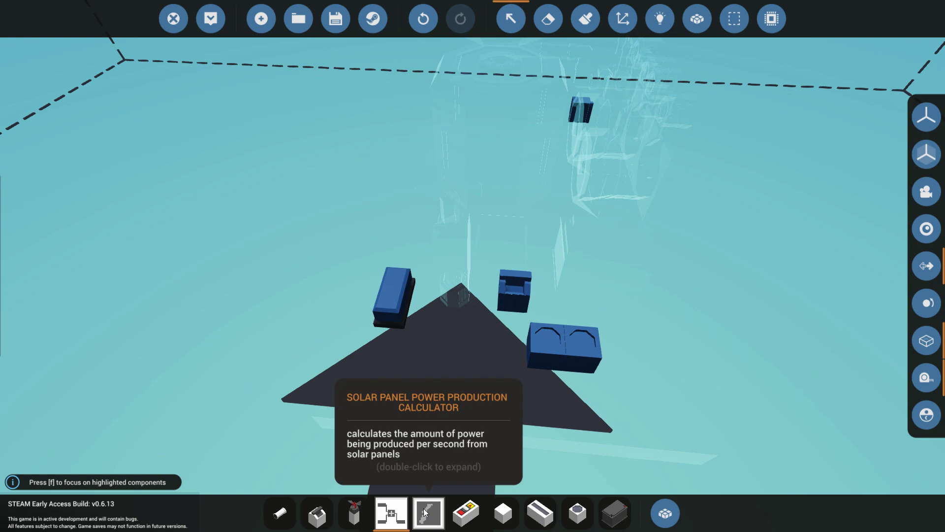
{"action": "left_click", "coordinate": [541, 513]}
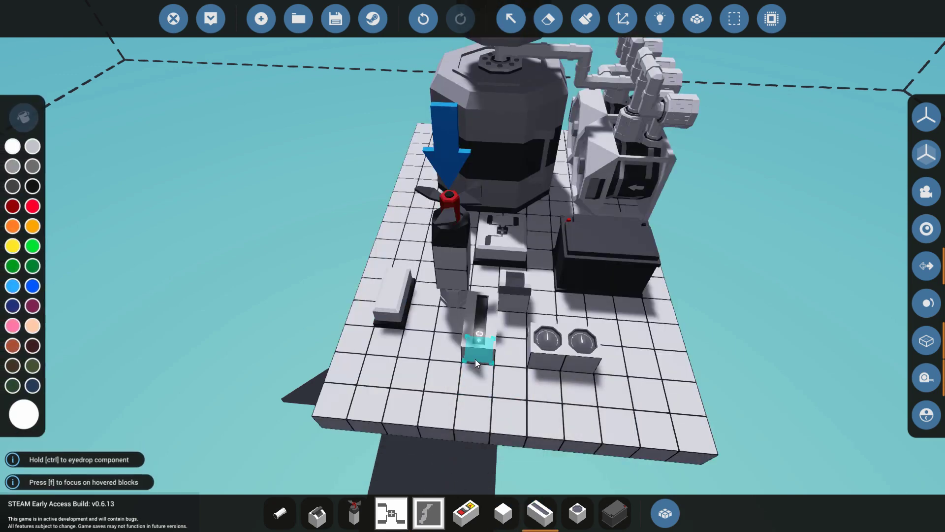
{"action": "key", "text": "k"}
{"action": "key", "text": "k"}
{"action": "key", "text": "k"}
{"action": "key", "text": "k"}
{"action": "key", "text": "j"}
{"action": "key", "text": "j"}
{"action": "key", "text": "j"}
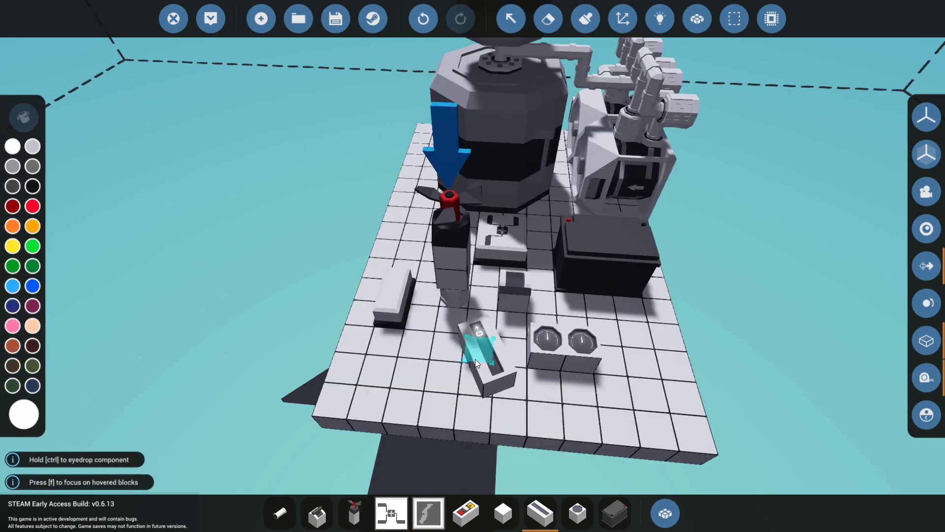
{"action": "key", "text": "r"}
{"action": "left_click", "coordinate": [474, 359]}
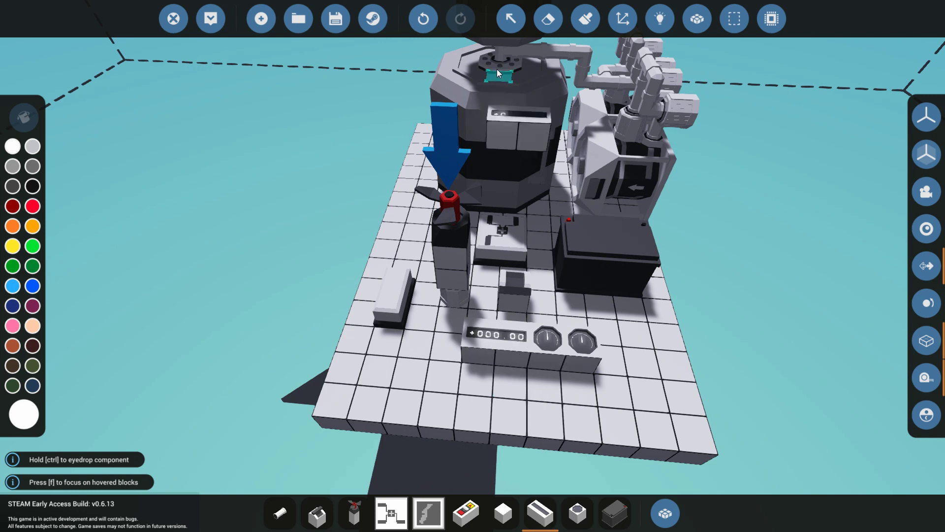
Set the digital display's decimal point position to 0.0000.
{"action": "left_click", "coordinate": [512, 18]}
{"action": "left_click", "coordinate": [496, 328]}
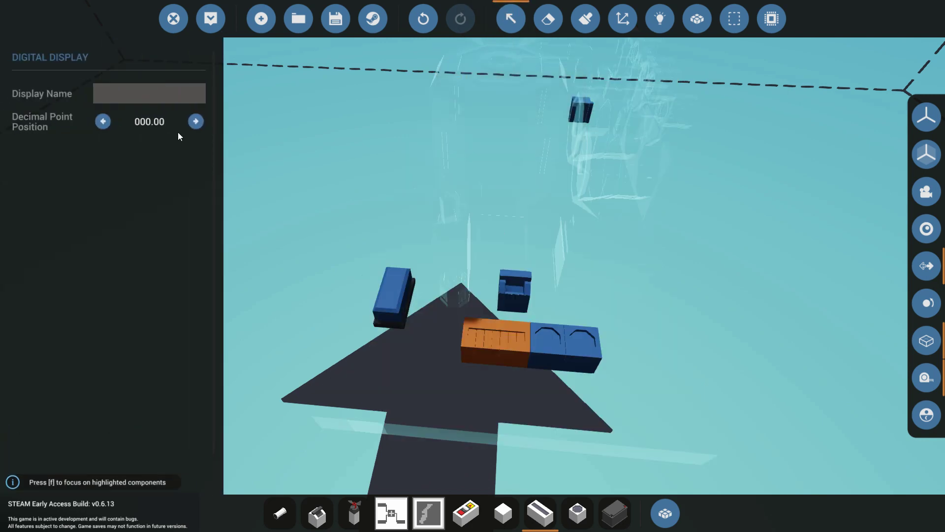
{"action": "left_click", "coordinate": [196, 121]}
{"action": "left_click", "coordinate": [103, 121]}
{"action": "left_click", "coordinate": [102, 121]}
{"action": "left_click", "coordinate": [103, 121]}
{"action": "left_click", "coordinate": [645, 309]}
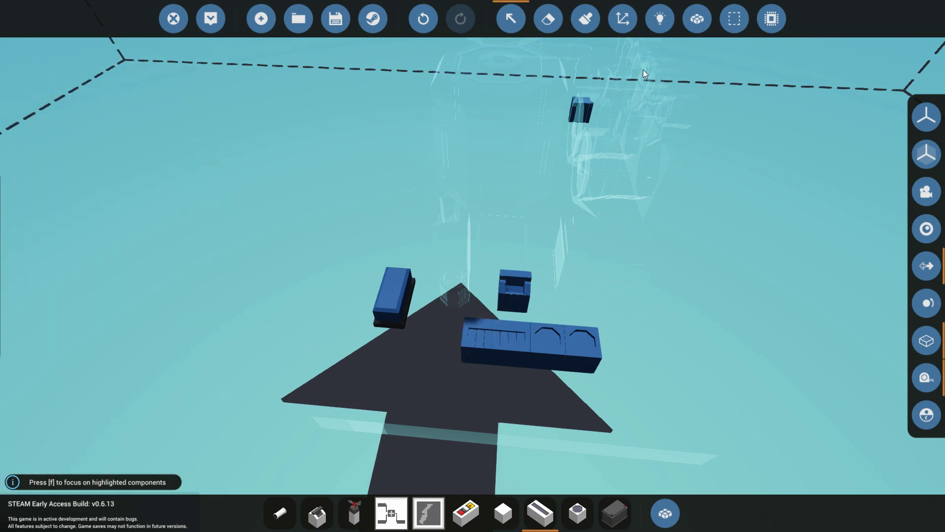
Connect the battery's charge output to the solar panel microcontroller's input and the microcontroller's output to the digital display's number input.
{"action": "left_click", "coordinate": [657, 28]}
{"action": "left_click_drag", "start_coordinate": [478, 360], "coordinate": [597, 225]}
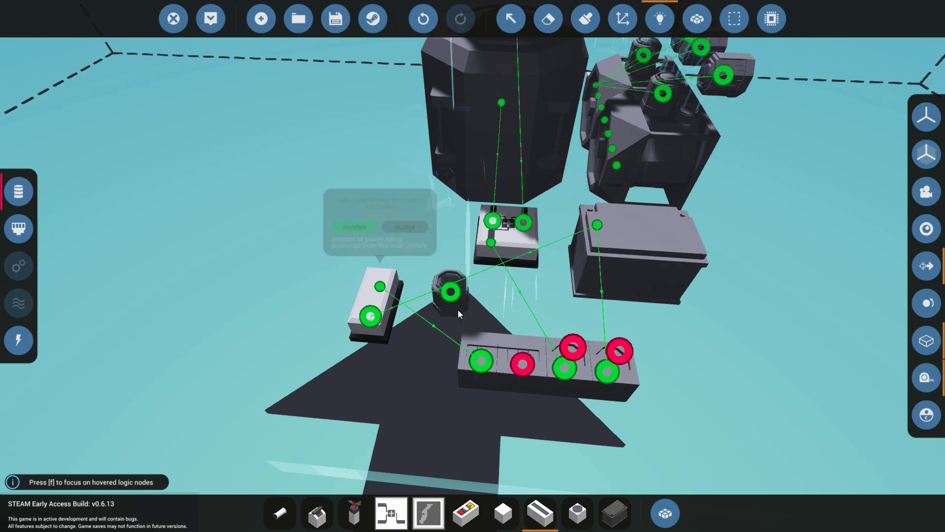
{"action": "key", "text": "d"}
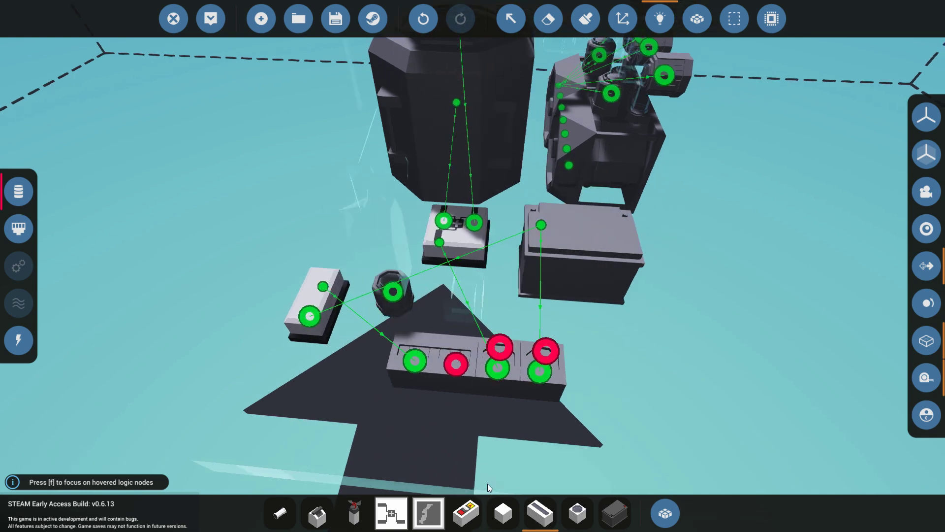
Name the digital display as the battery gain/loss readout.
{"action": "key", "text": "w"}
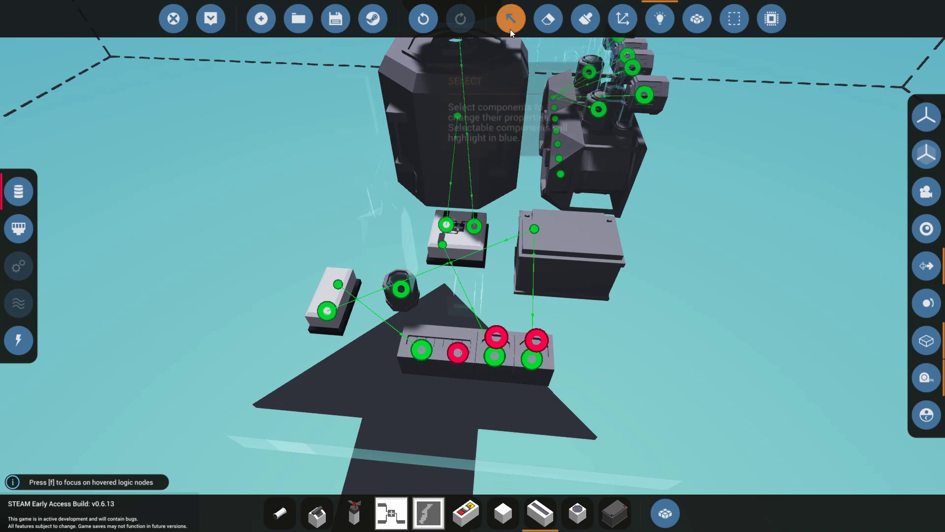
{"action": "left_click", "coordinate": [510, 22]}
{"action": "left_click", "coordinate": [461, 318]}
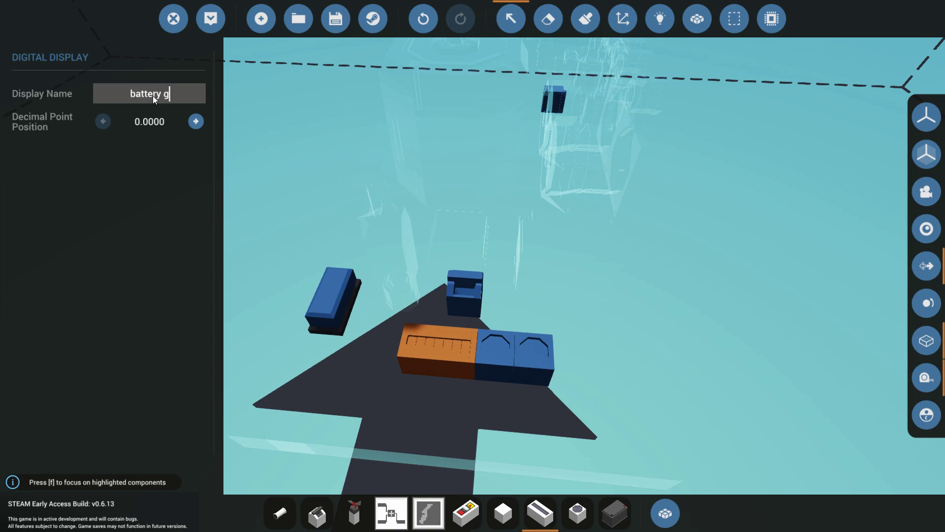
{"action": "type", "text": "/loss"}
{"action": "left_click", "coordinate": [571, 254]}
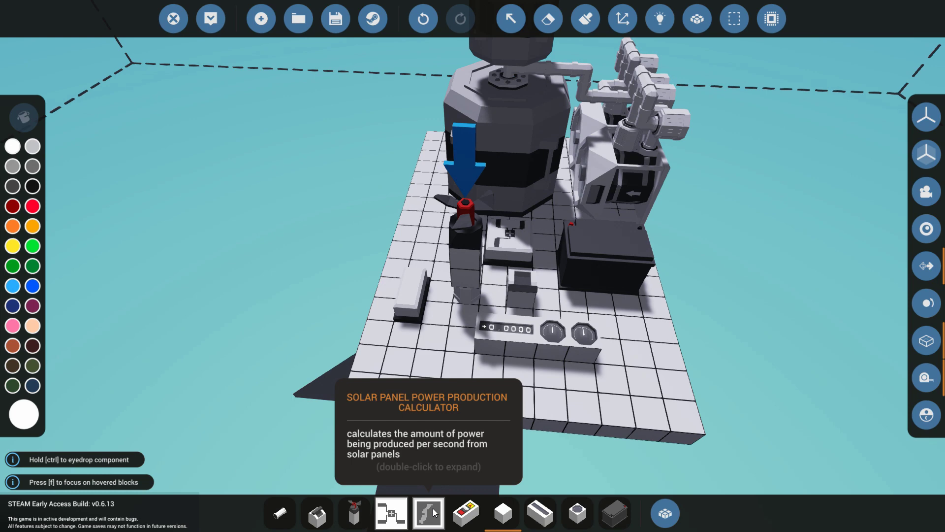
Connect the battery's electric node to the digital display to power it.
{"action": "key", "text": "d"}
{"action": "key", "text": "a"}
{"action": "key", "text": "d"}
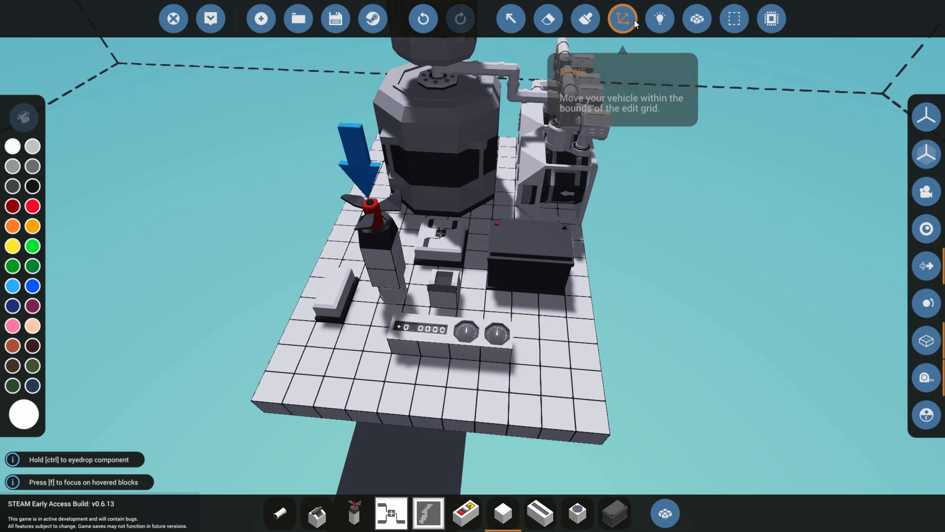
{"action": "left_click", "coordinate": [659, 18]}
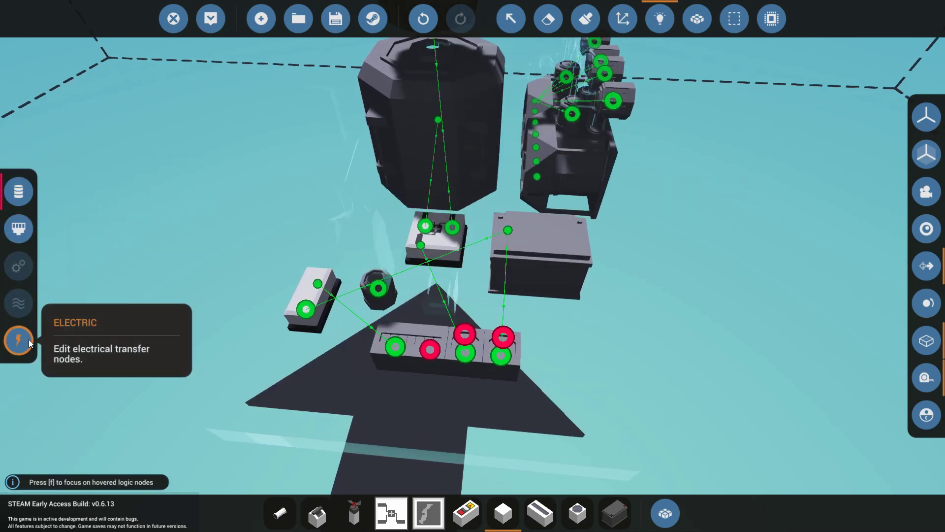
{"action": "left_click", "coordinate": [19, 340]}
{"action": "left_click_drag", "start_coordinate": [546, 228], "coordinate": [427, 332]}
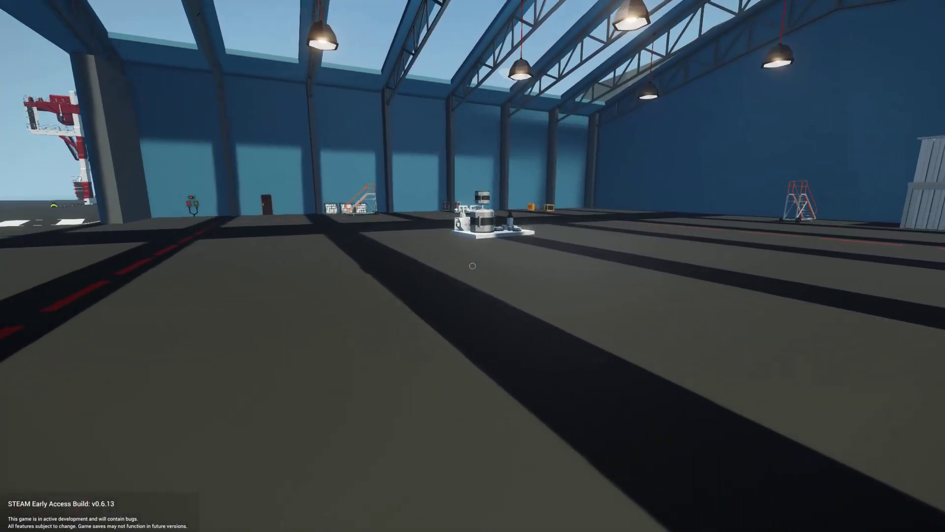
Approach the spawned unit in the hangar and examine the battery dial, power output dial and throttle lever readings.
{"action": "key", "text": "w"}
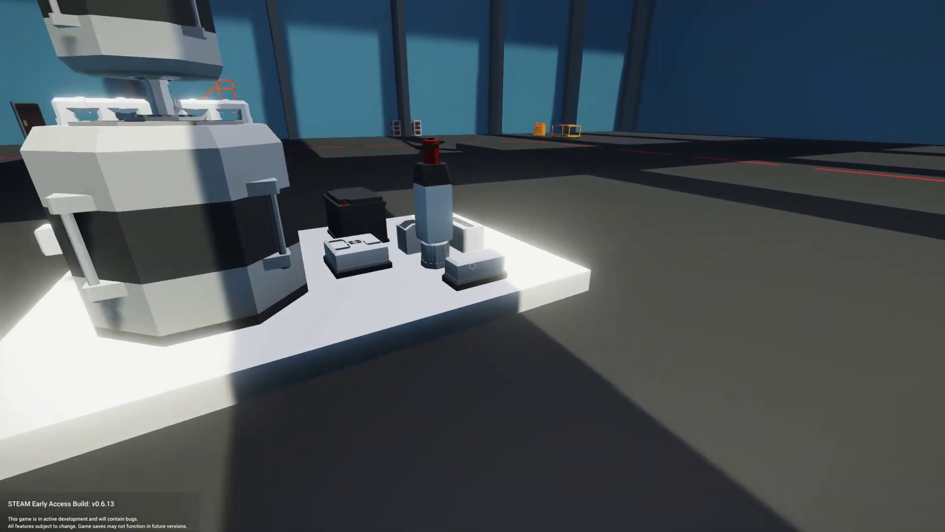
{"action": "key", "text": "a"}
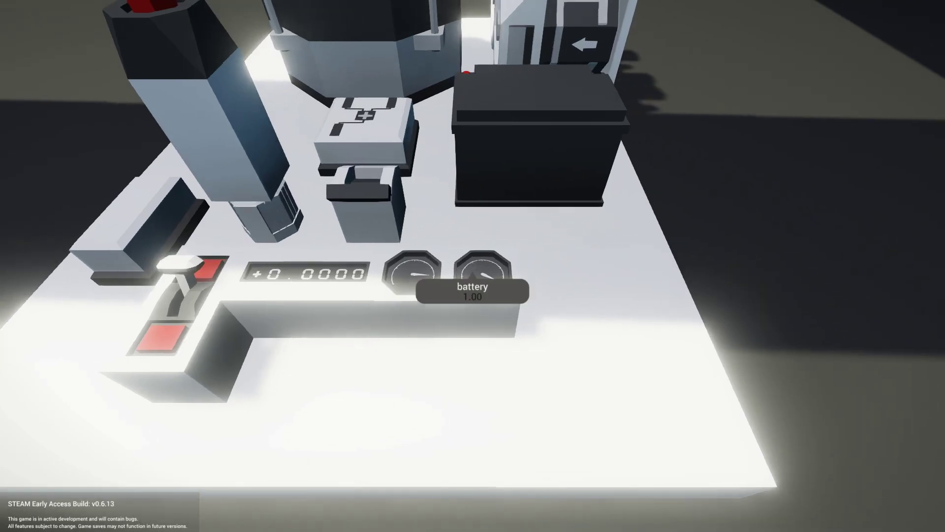
{"action": "key", "text": "a"}
{"action": "key", "text": "d"}
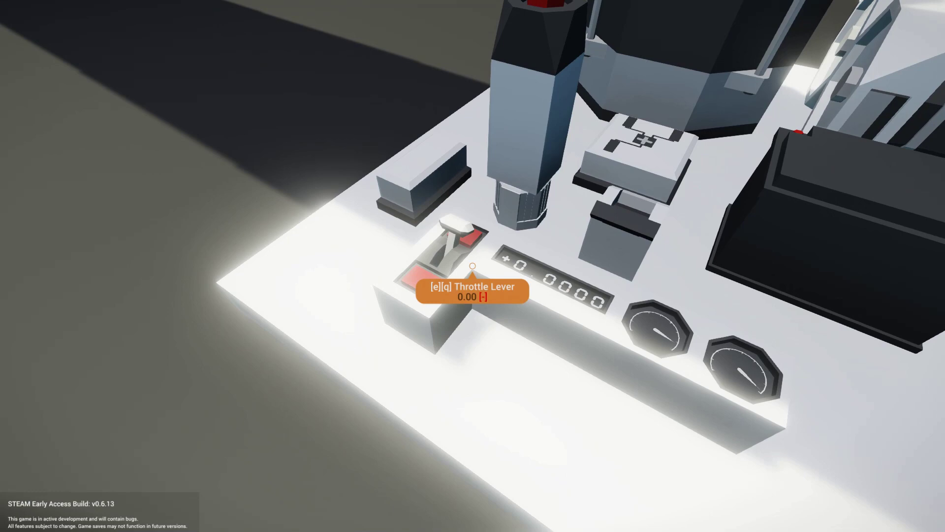
{"action": "key", "text": "d"}
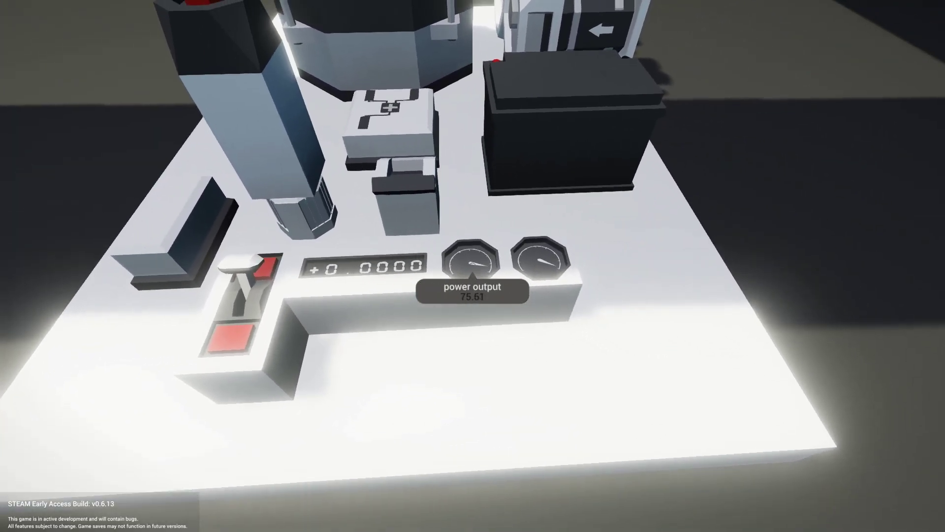
{"action": "key", "text": "s"}
{"action": "key", "text": "w"}
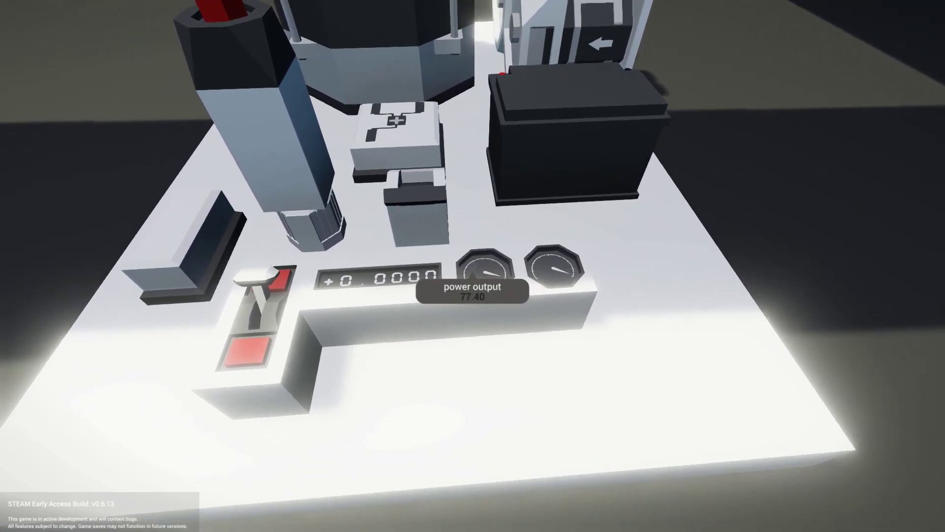
{"action": "key", "text": "s"}
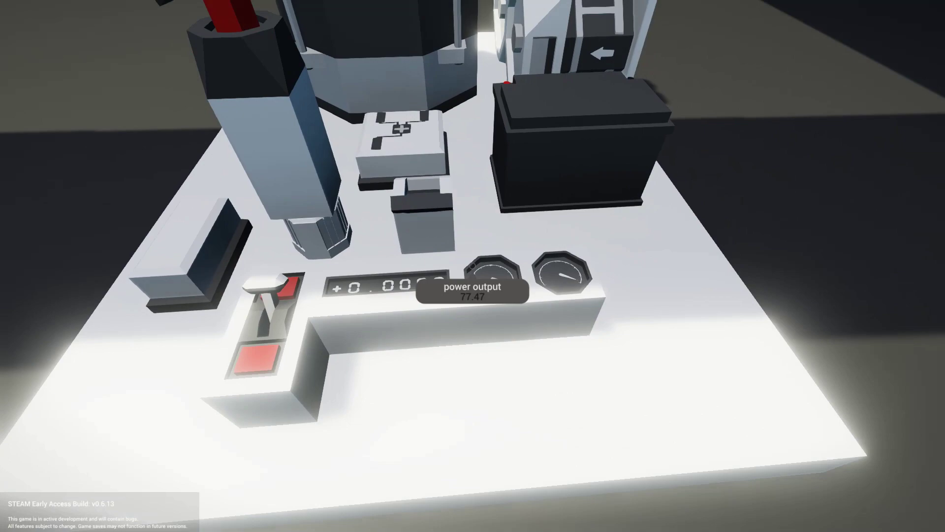
Toggle the circuit breaker and move the throttle lever to test the propeller motor's load on the battery.
{"action": "key", "text": "d"}
{"action": "key", "text": "w"}
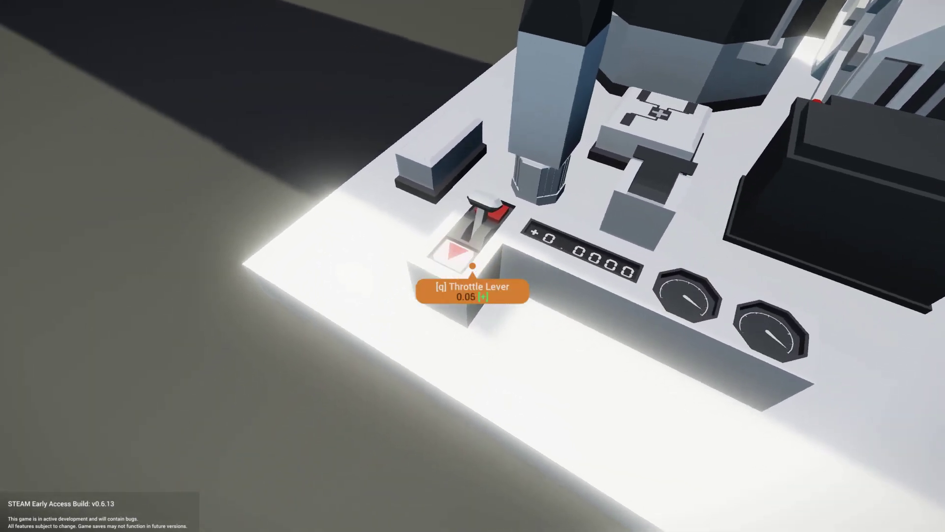
{"action": "key", "text": "q"}
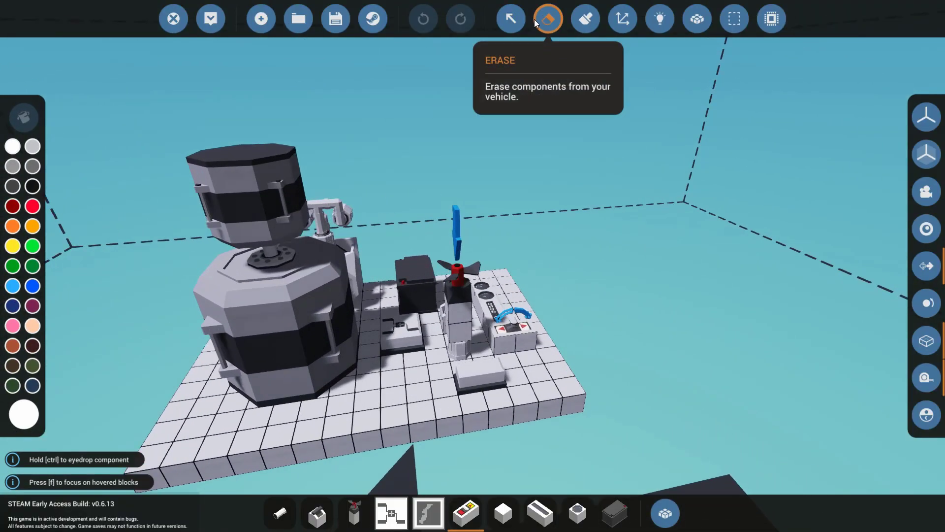
Erase the small electric motor and its propeller column from the platform.
{"action": "left_click", "coordinate": [548, 19]}
{"action": "left_click", "coordinate": [440, 337]}
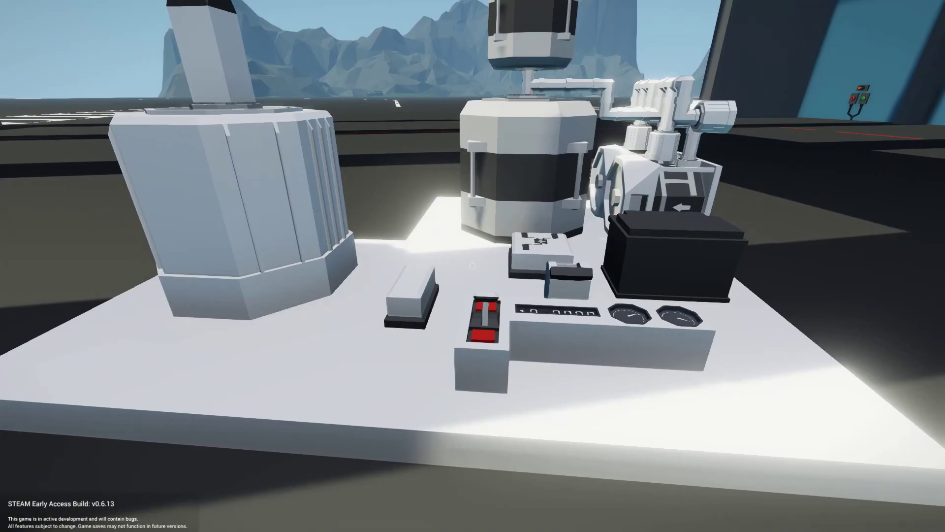
Switch on the circuit breaker and raise the throttle lever to put the large motor's load on the battery.
{"action": "key", "text": "d"}
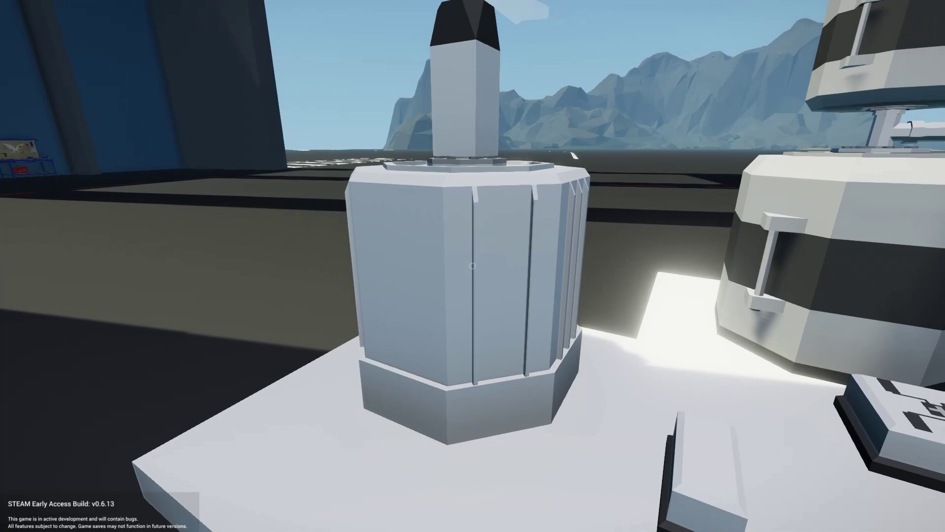
{"action": "key", "text": "w"}
{"action": "key", "text": "e"}
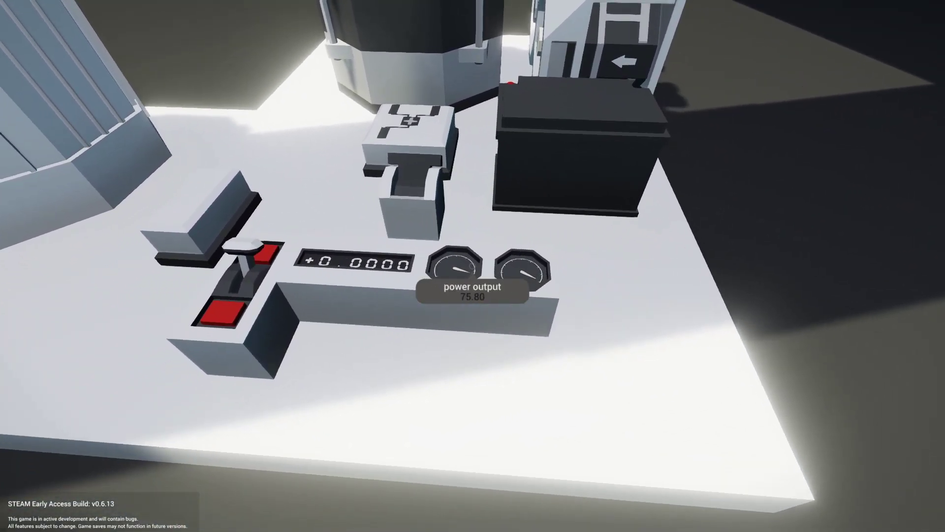
{"action": "key", "text": "a"}
{"action": "key", "text": "e"}
{"action": "key", "text": "e"}
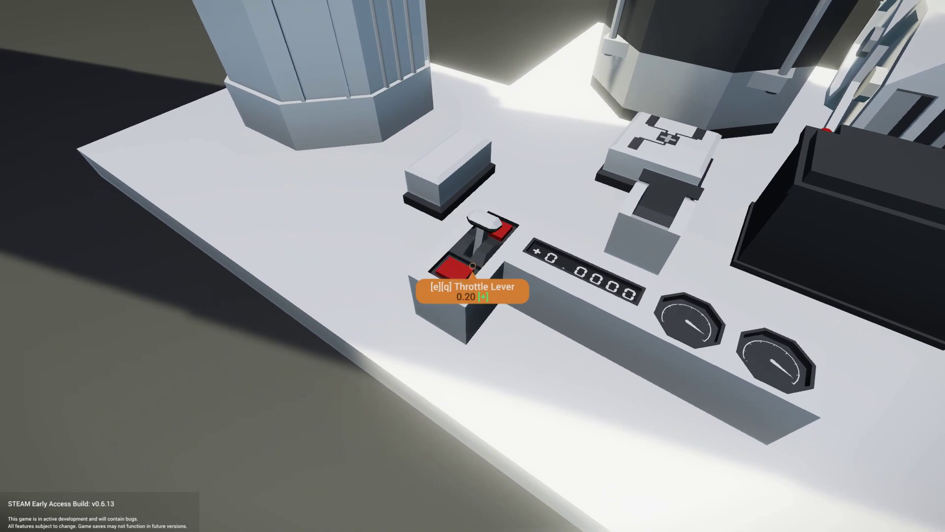
{"action": "key", "text": "e"}
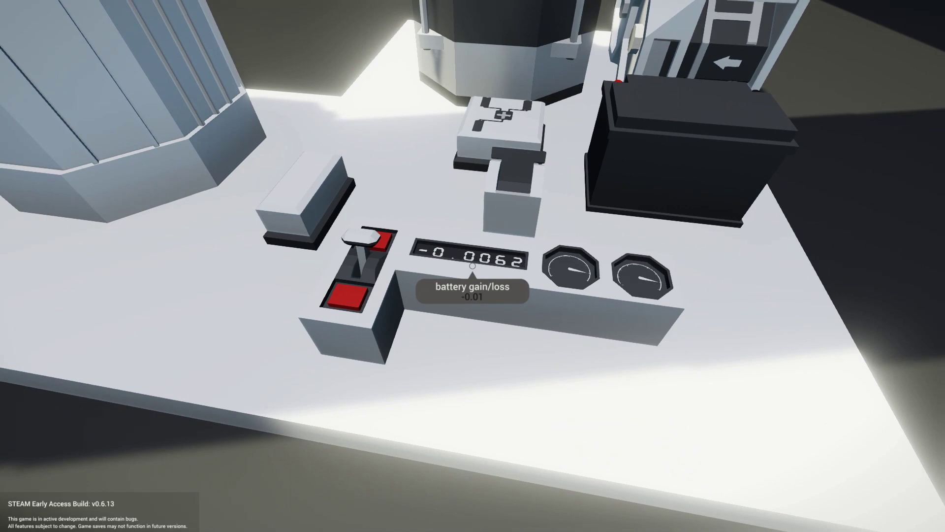
Examine the battery gain/loss display, battery dial and power output dial while the large motor is running.
{"action": "key", "text": "w"}
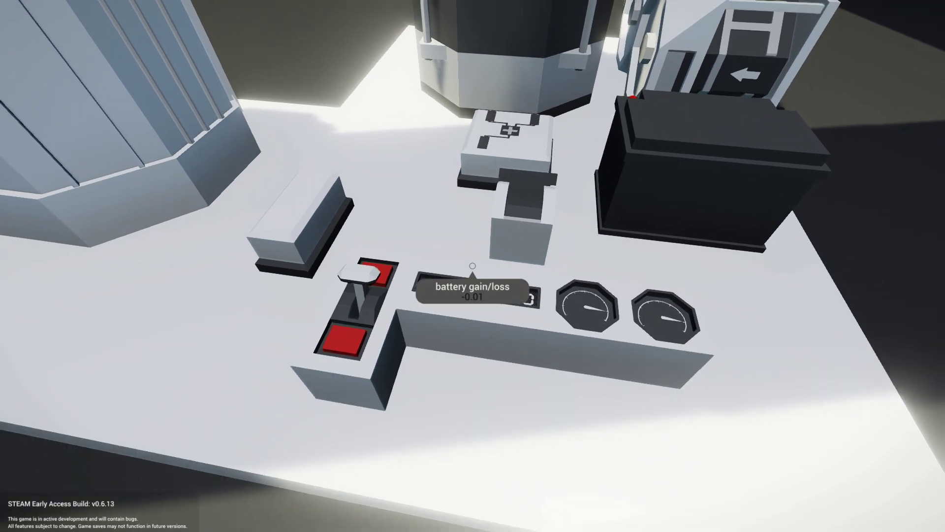
{"action": "key", "text": "d"}
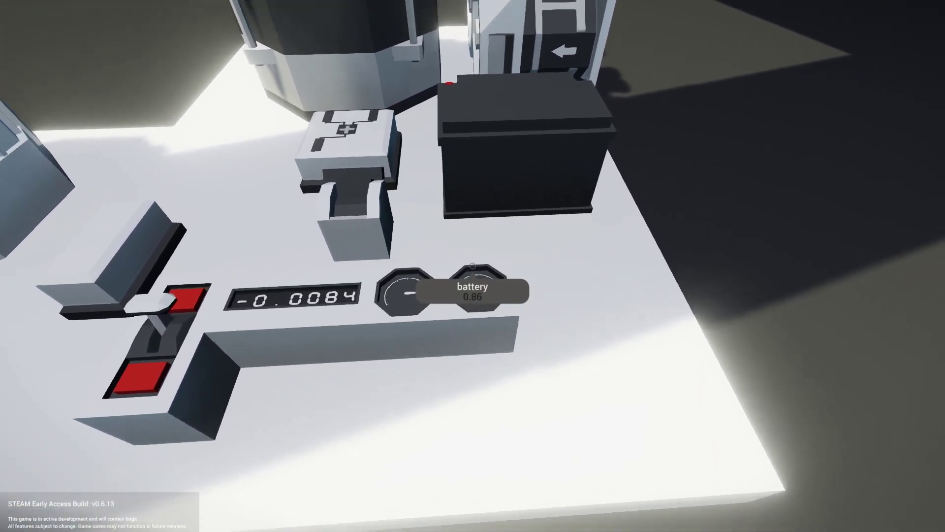
{"action": "key", "text": "a"}
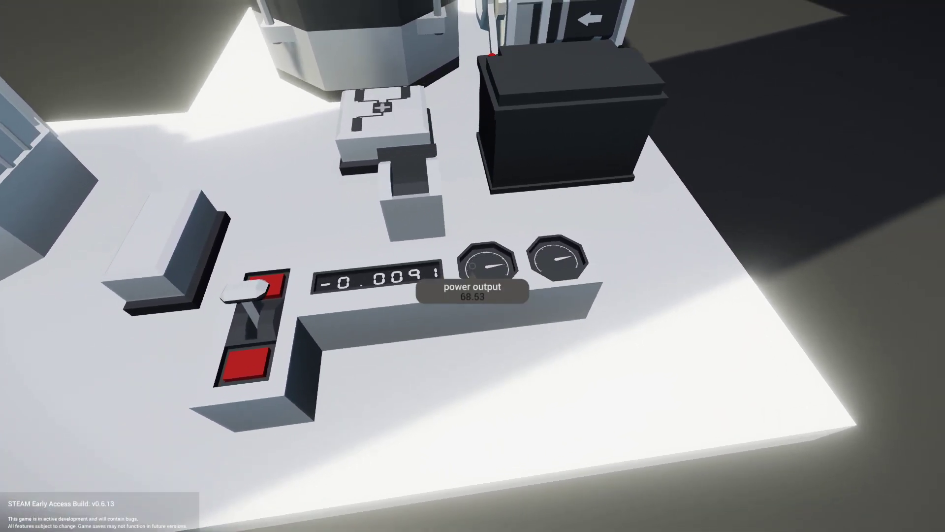
{"action": "key", "text": "d"}
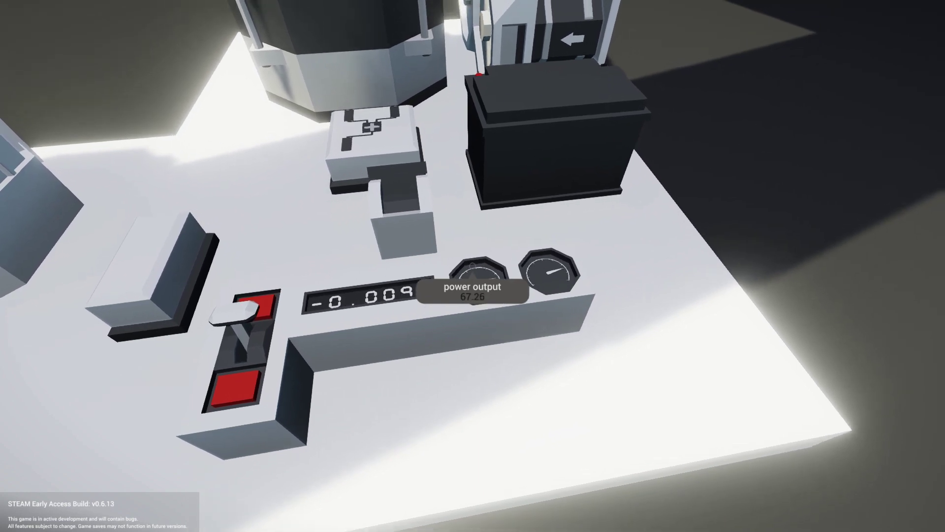
Lower the throttle lever to idle and recheck the battery gain/loss and charge readings with the circuit breaker on.
{"action": "key", "text": "a"}
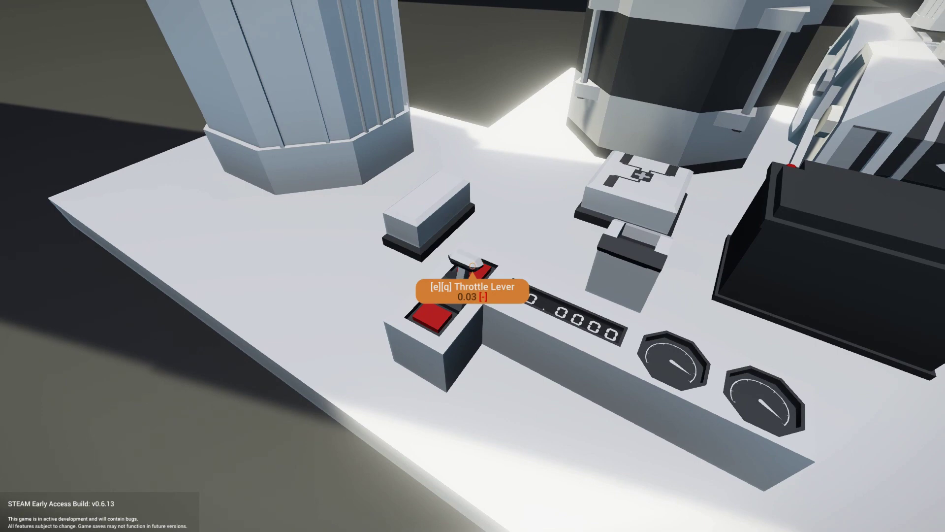
{"action": "key", "text": "e"}
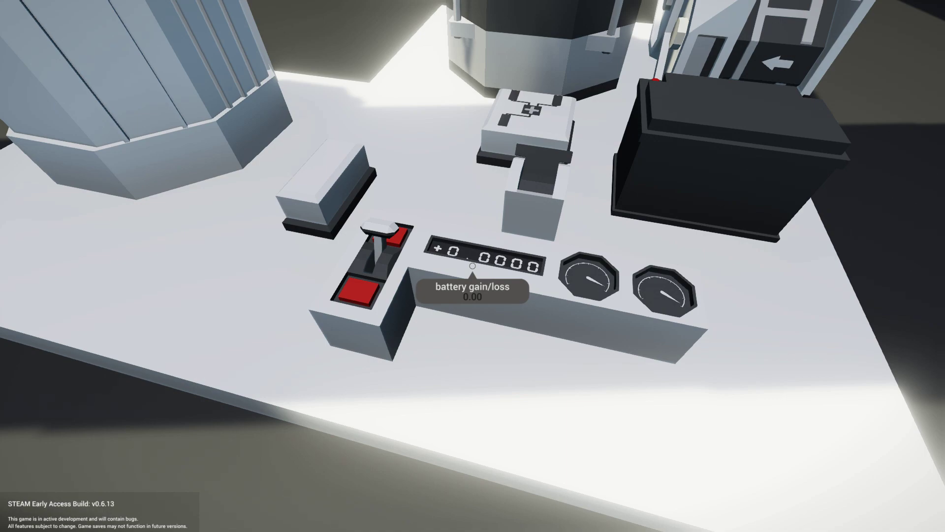
{"action": "key", "text": "s"}
{"action": "key", "text": "w"}
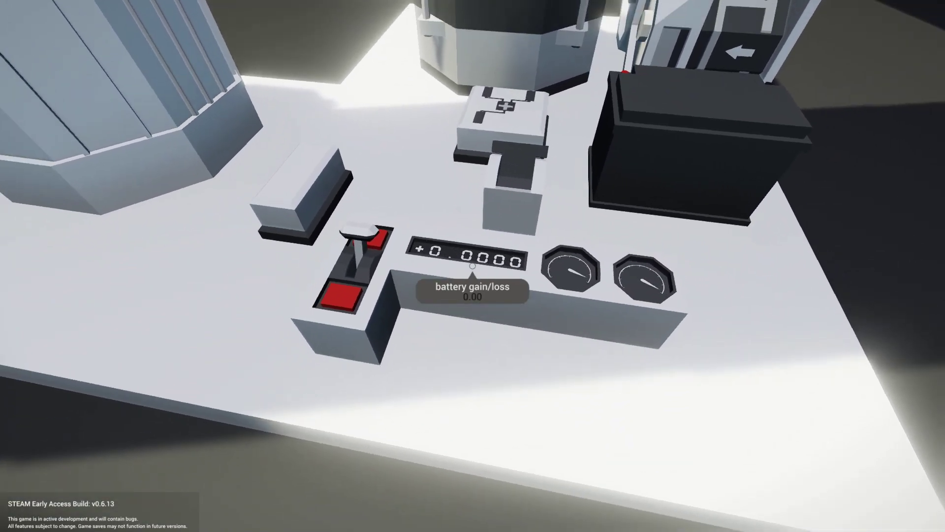
{"action": "key", "text": "d"}
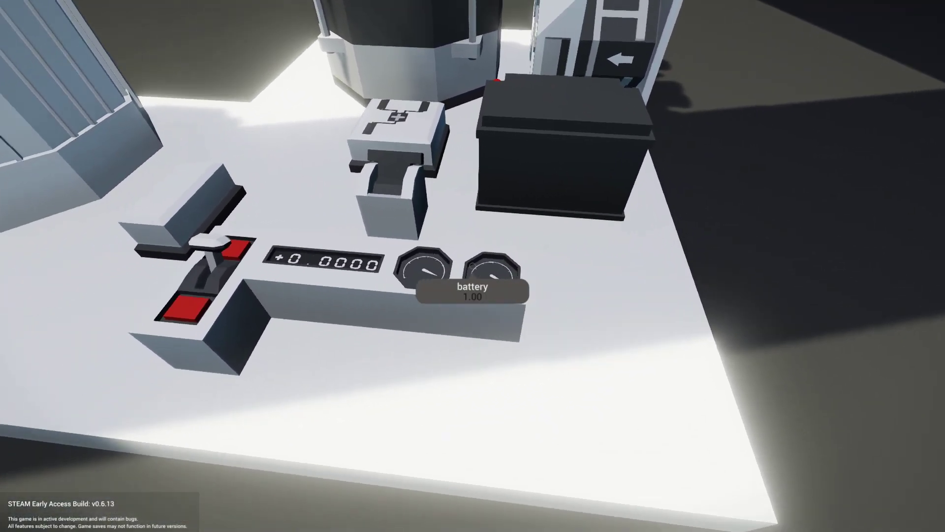
{"action": "key", "text": "s"}
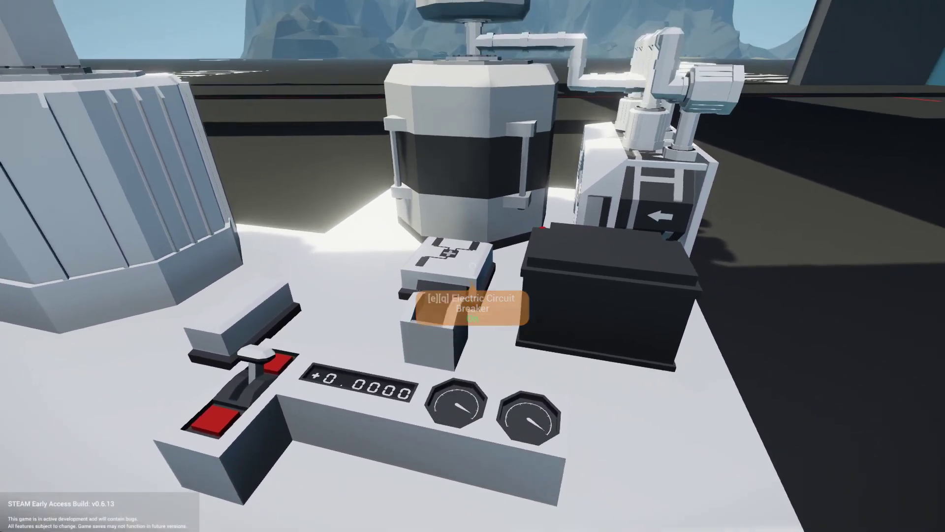
{"action": "key", "text": "space"}
{"action": "key", "text": "w"}
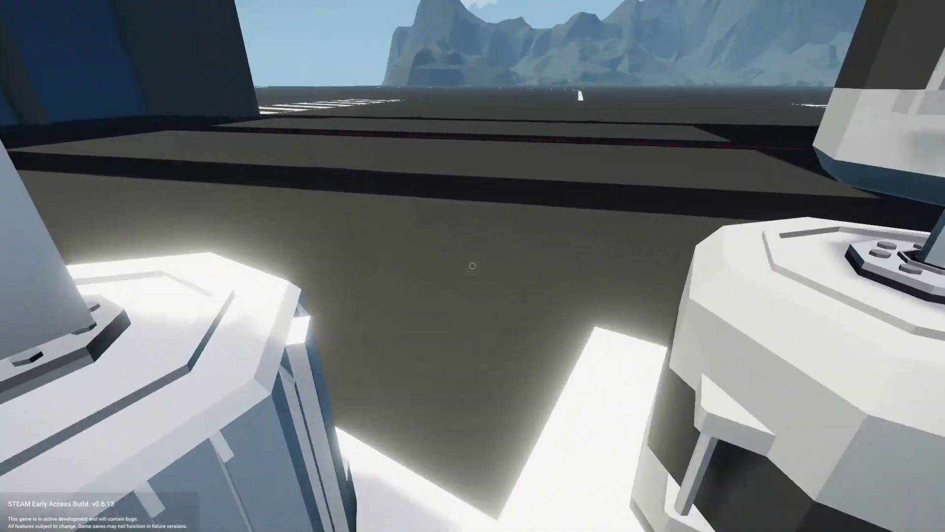
{"action": "key", "text": "w"}
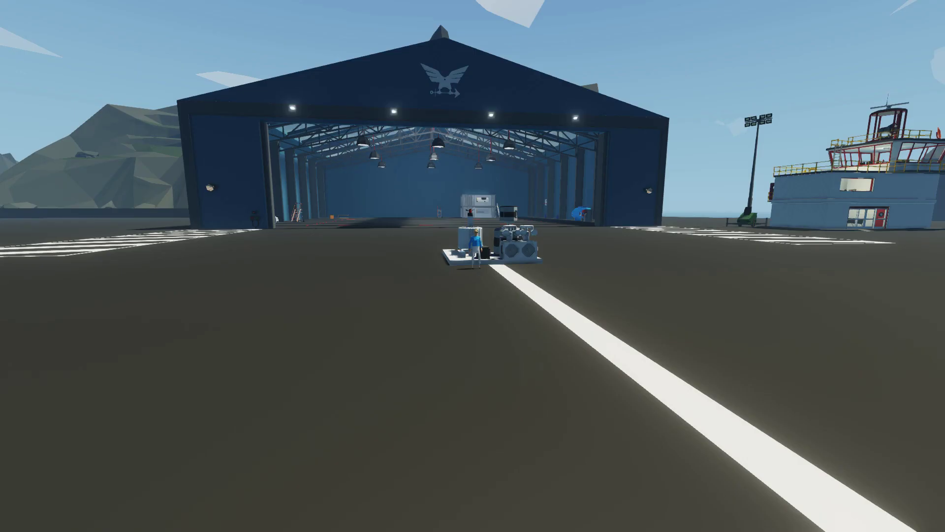